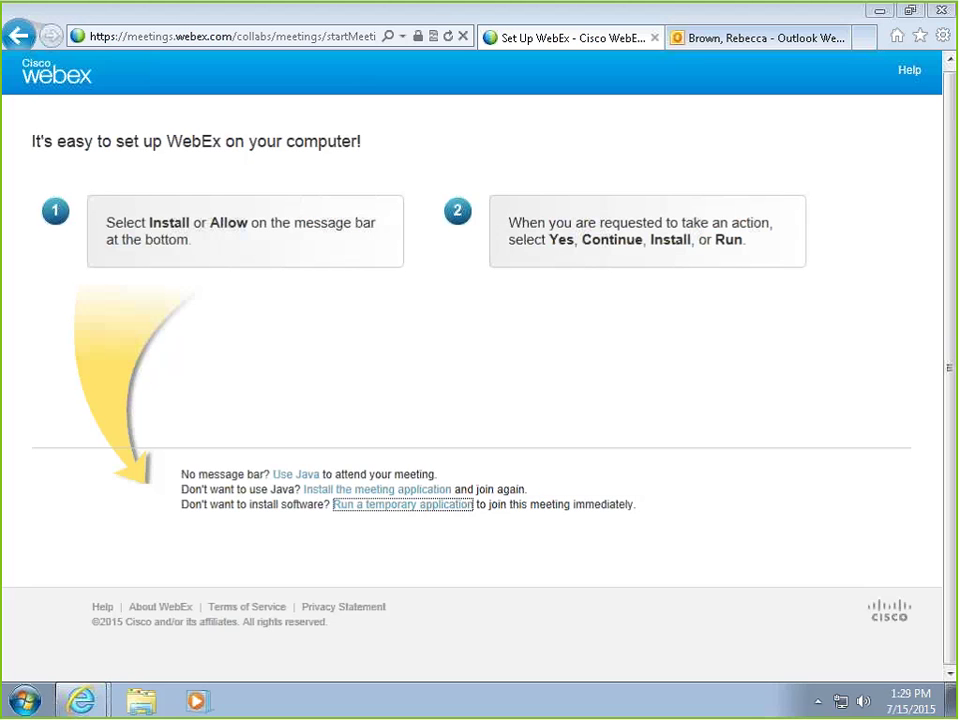
# Bring back the Outlook Web App inbox, close its tab, and return to the WebEx setup page.
pyautogui.click(886, 8)
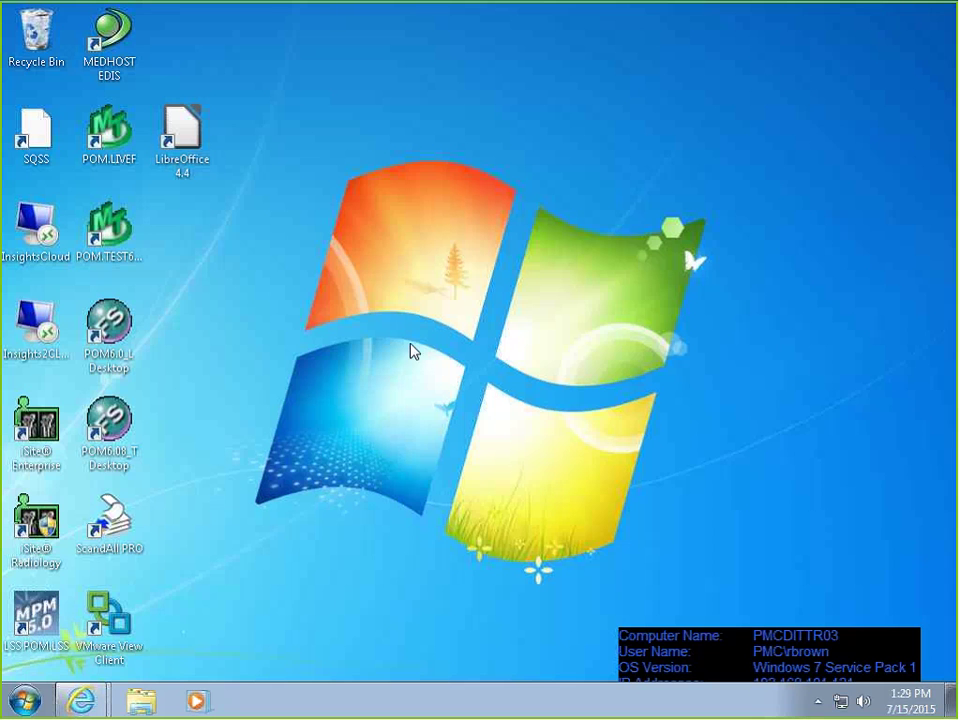
pyautogui.moveTo(81, 700)
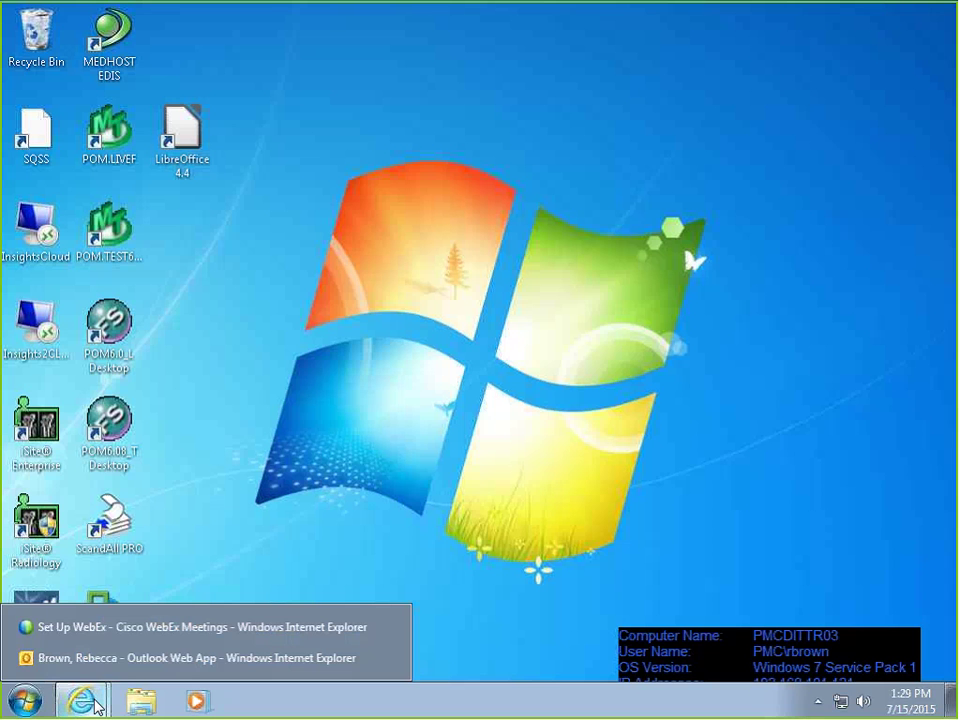
pyautogui.click(136, 667)
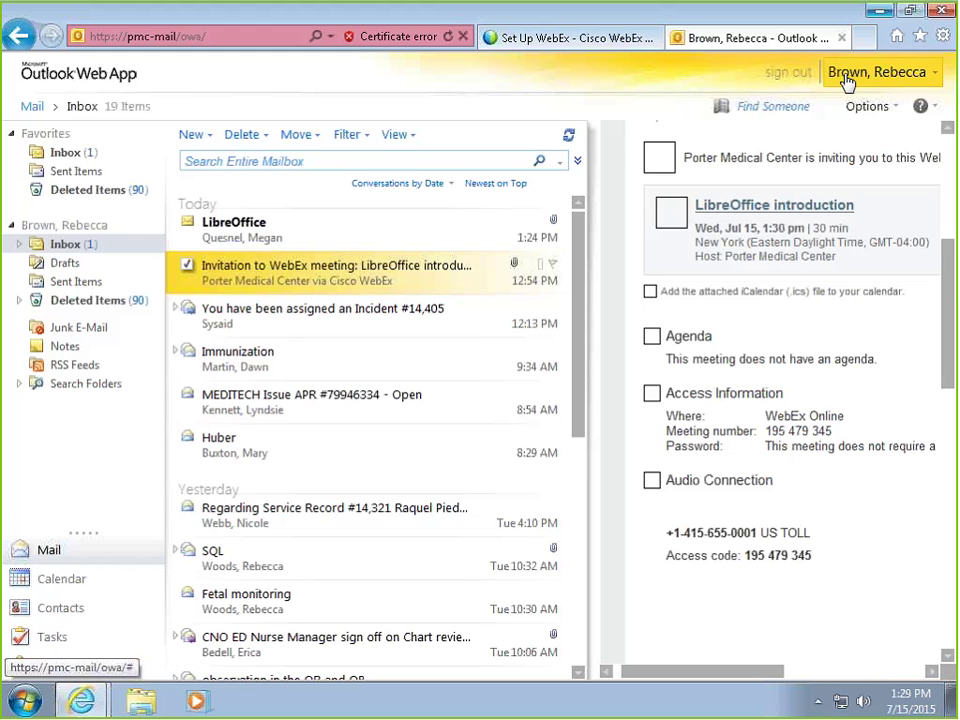
pyautogui.click(843, 40)
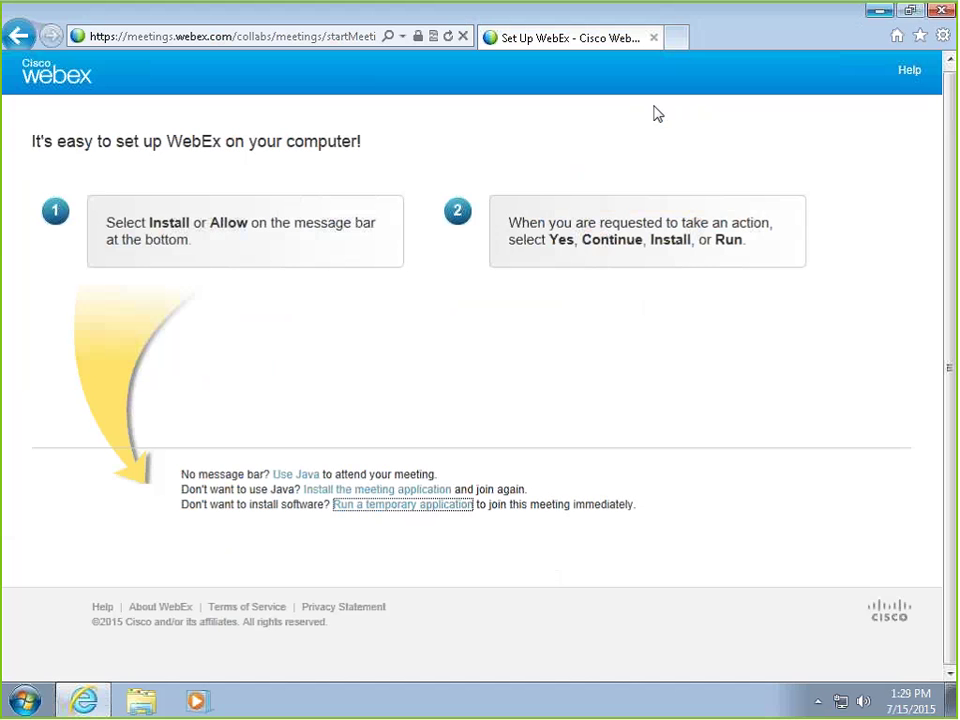
pyautogui.click(880, 12)
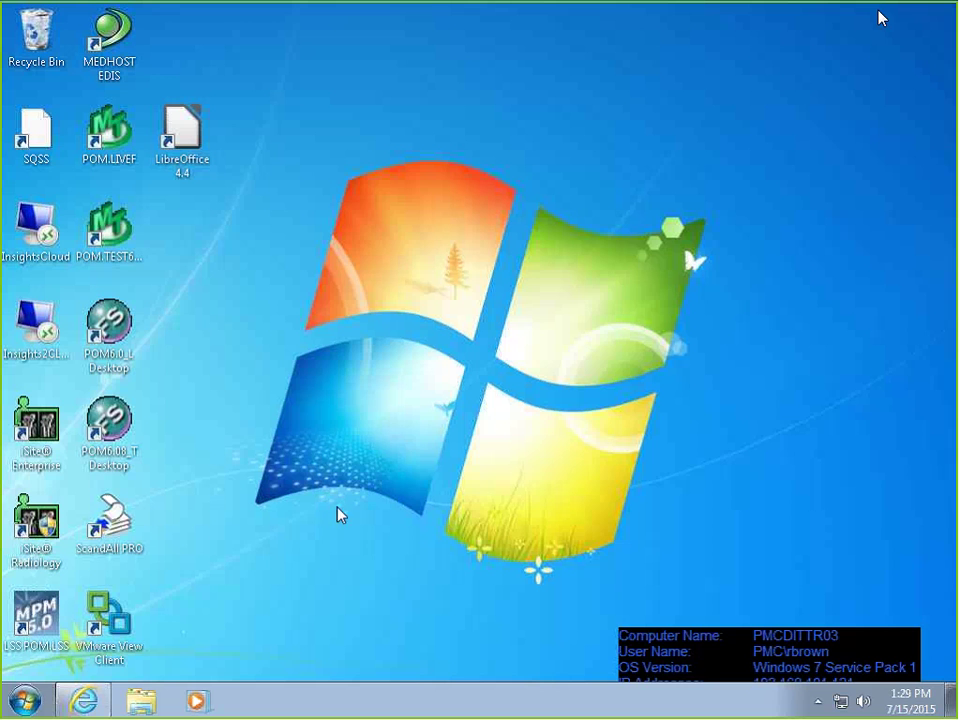
pyautogui.click(98, 708)
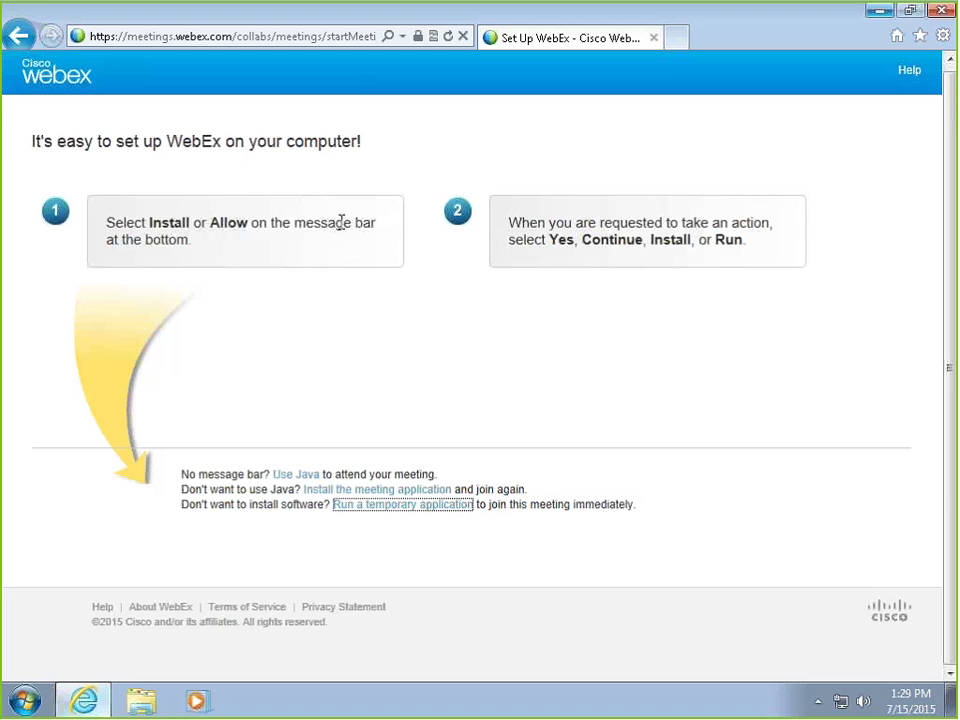
# In a new tab, reach Outlook Web Access via the PMC Intranet, then close that tab.
pyautogui.click(674, 38)
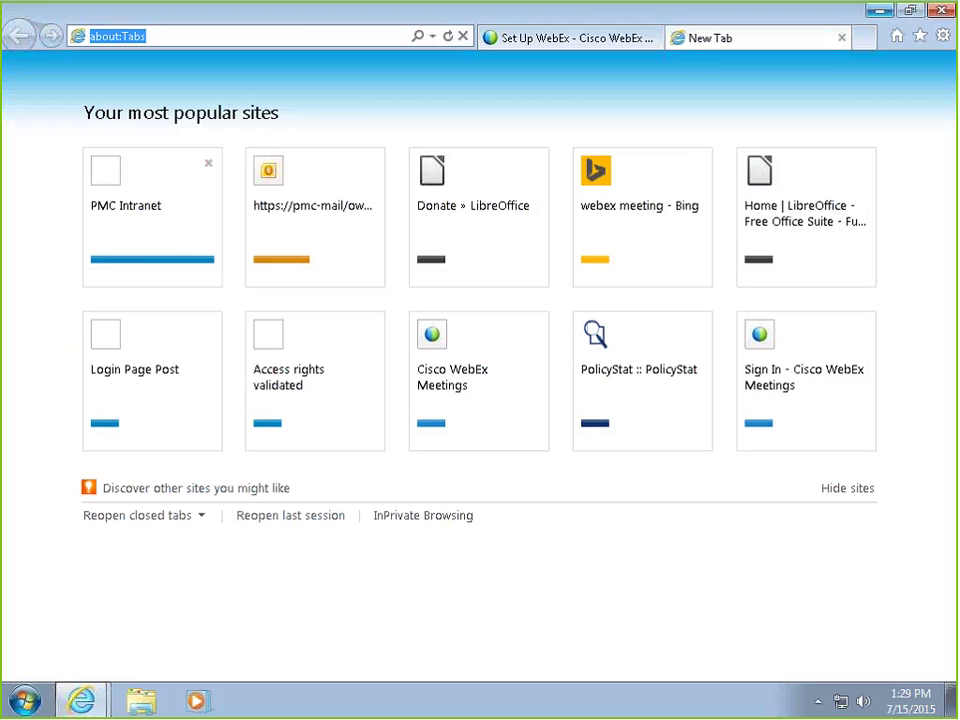
pyautogui.click(122, 242)
pyautogui.scroll(-15, 242, 420)
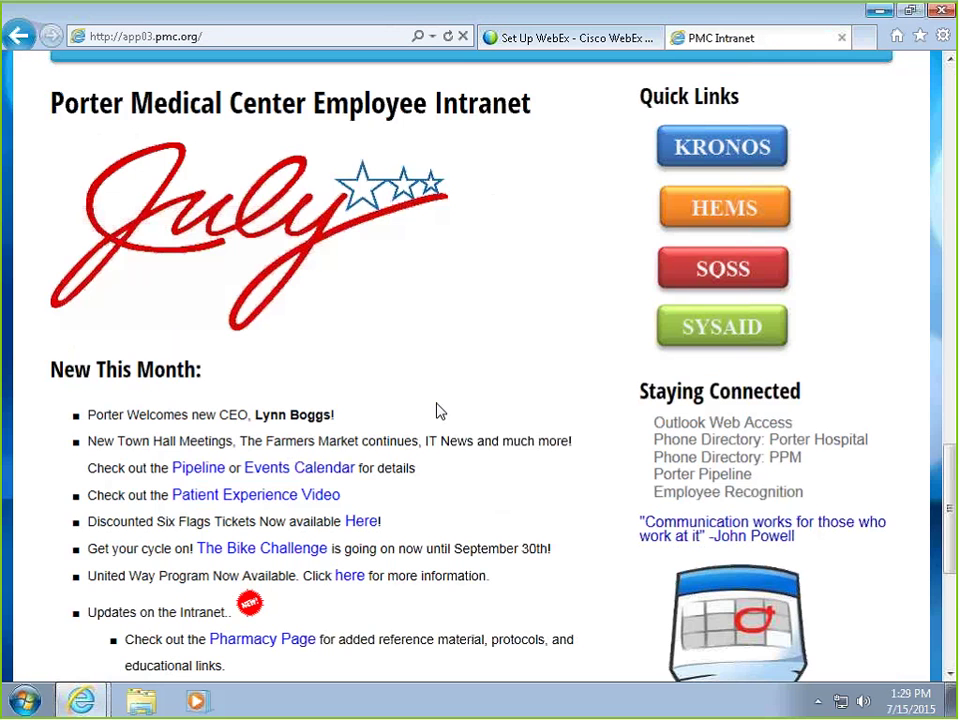
pyautogui.click(727, 424)
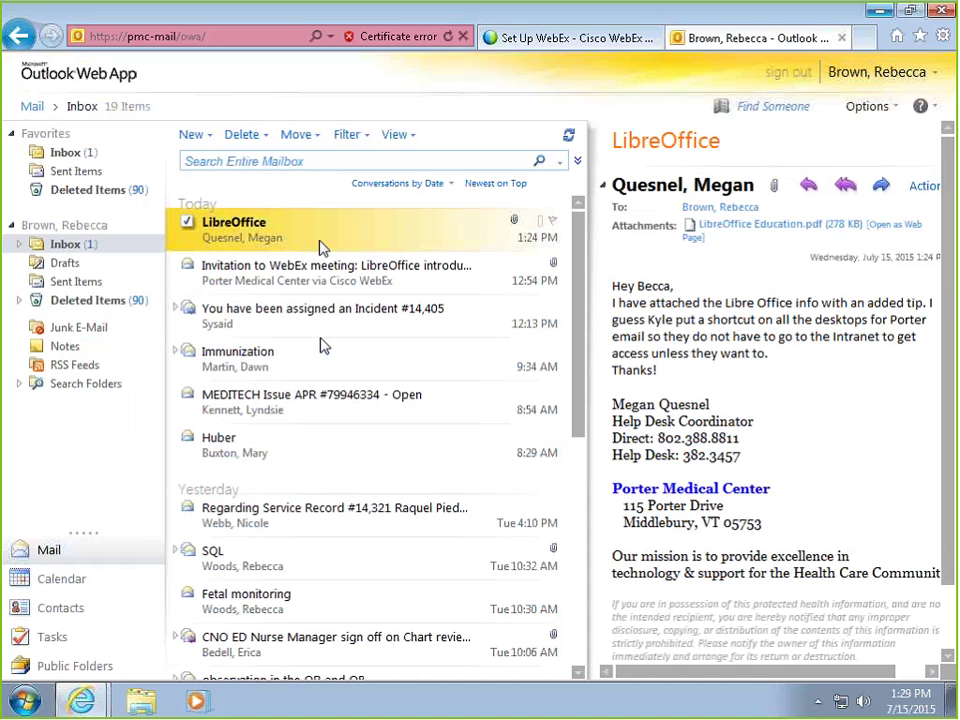
pyautogui.click(841, 38)
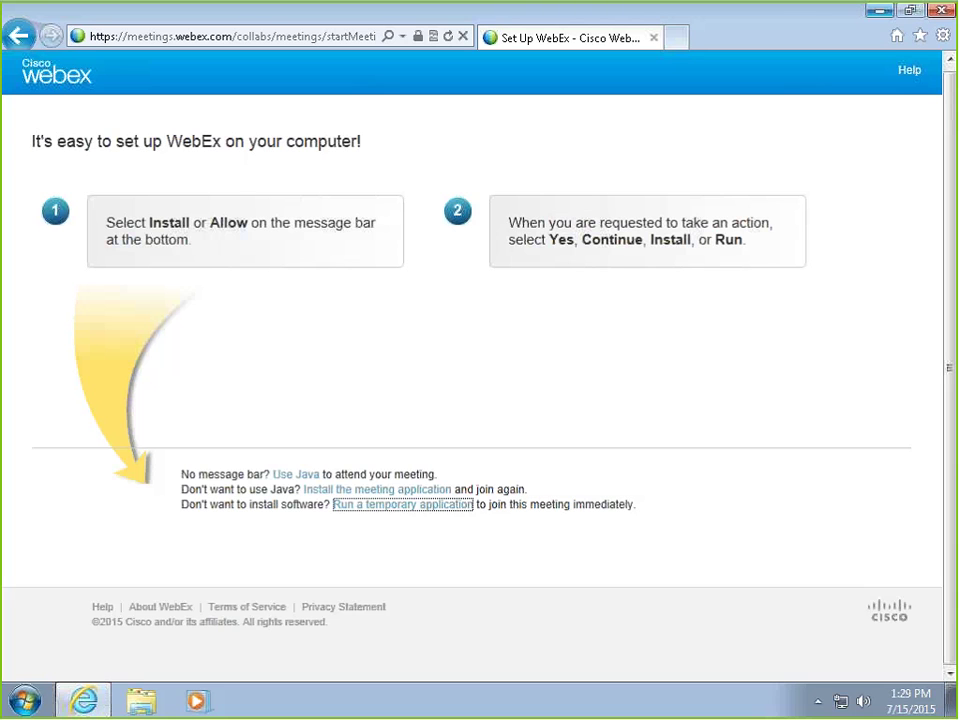
# Minimize the browser and launch LibreOffice 4.4 from its desktop shortcut.
pyautogui.click(880, 12)
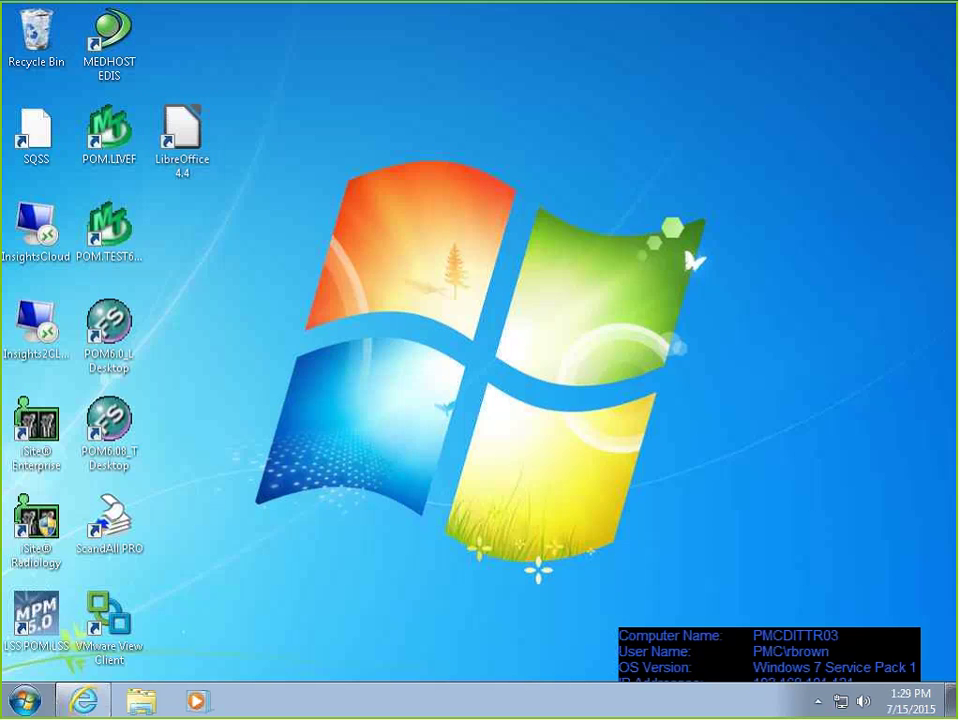
pyautogui.doubleClick(182, 168)
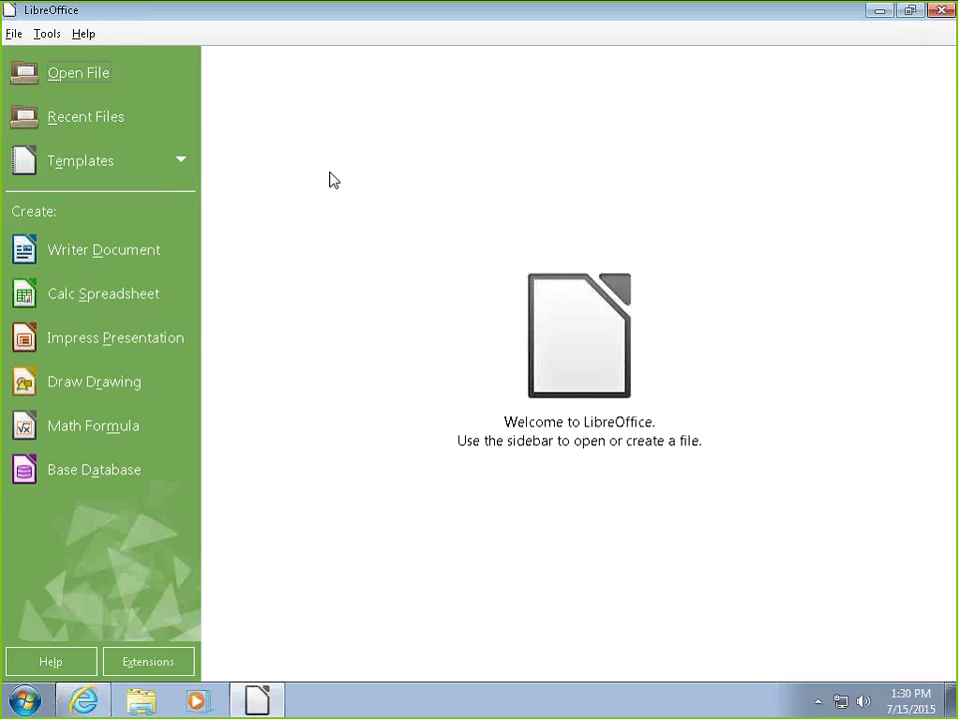
pyautogui.click(96, 84)
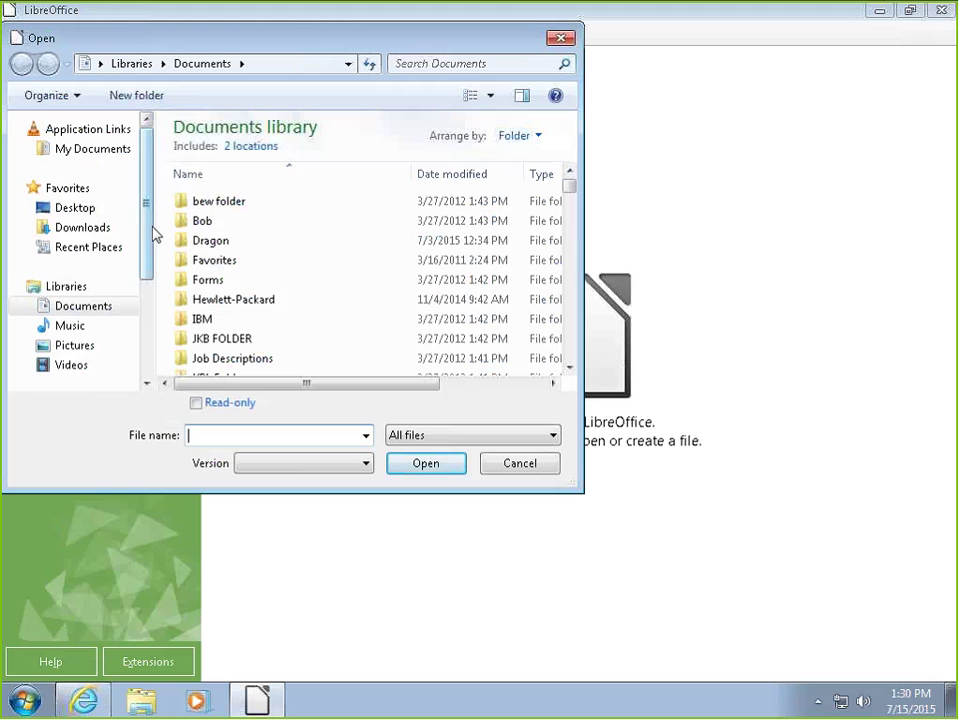
pyautogui.moveTo(146, 245); pyautogui.dragTo(92, 328)
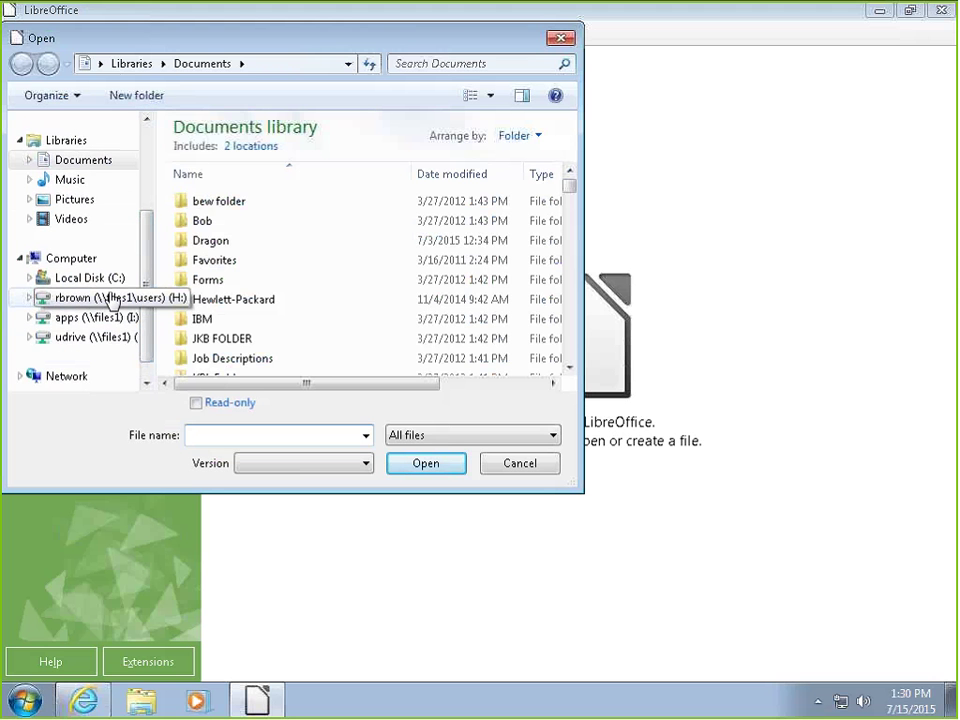
pyautogui.click(113, 298)
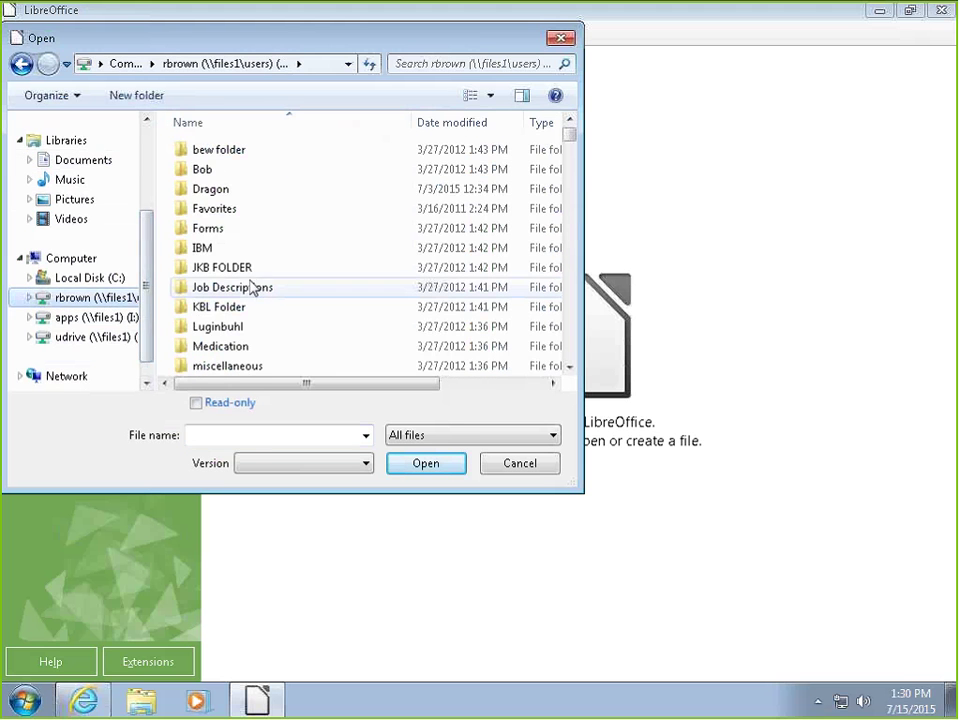
pyautogui.click(561, 38)
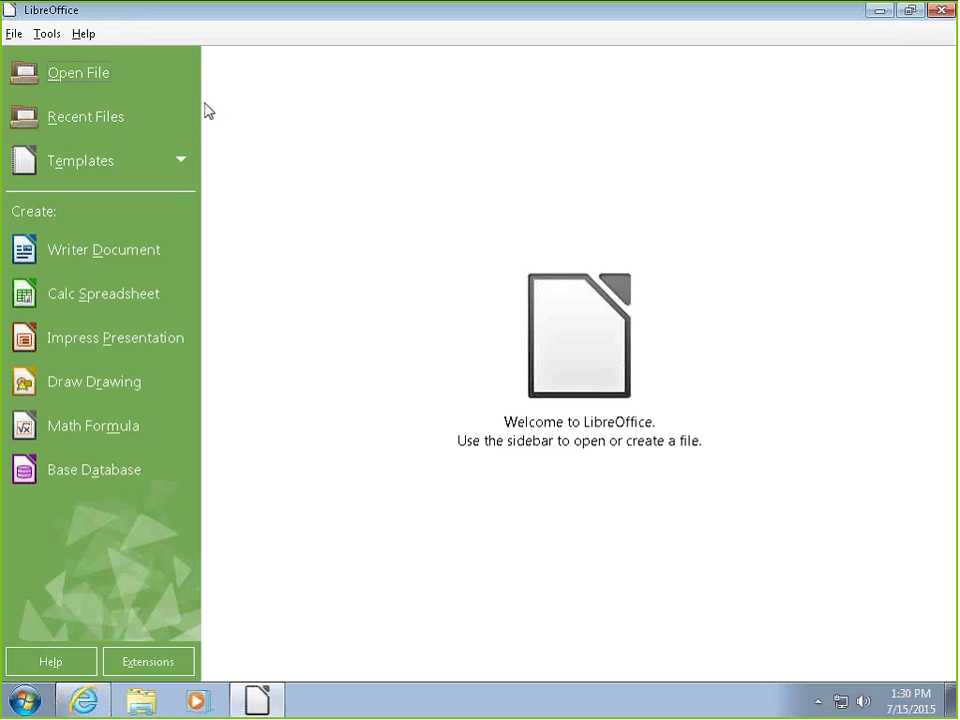
pyautogui.click(183, 160)
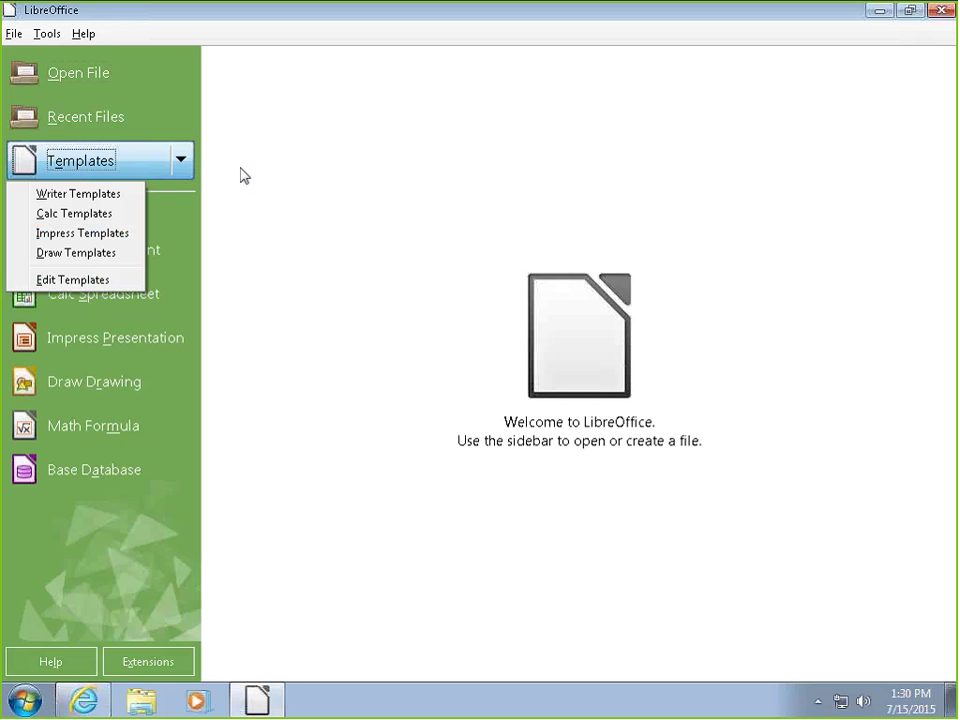
pyautogui.click(321, 178)
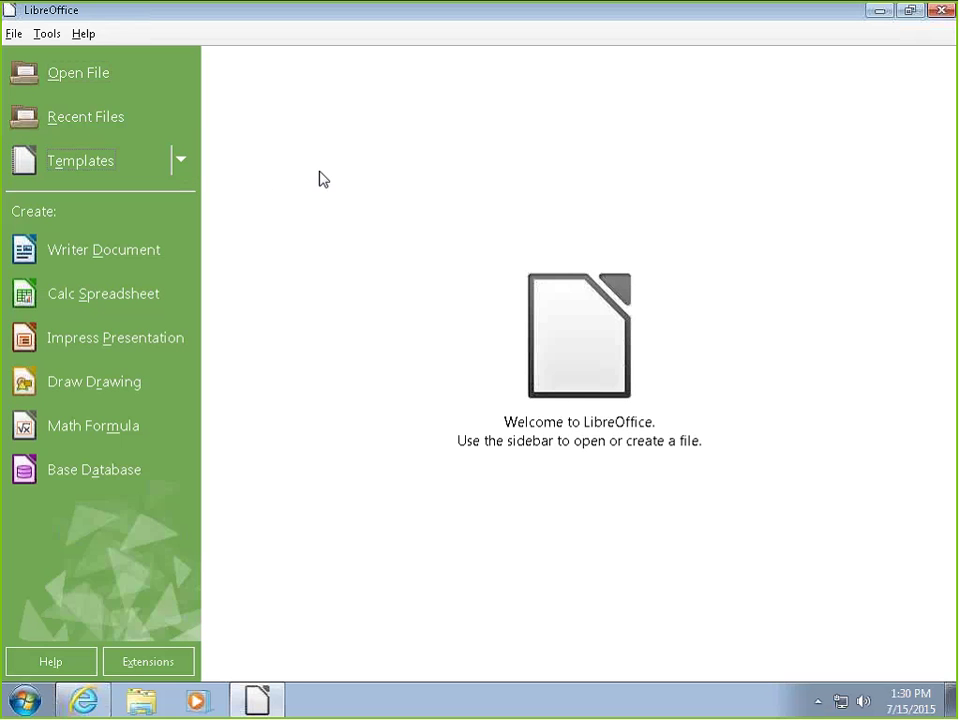
# Create a new Writer document from the Start Center and browse the new document types.
pyautogui.click(150, 258)
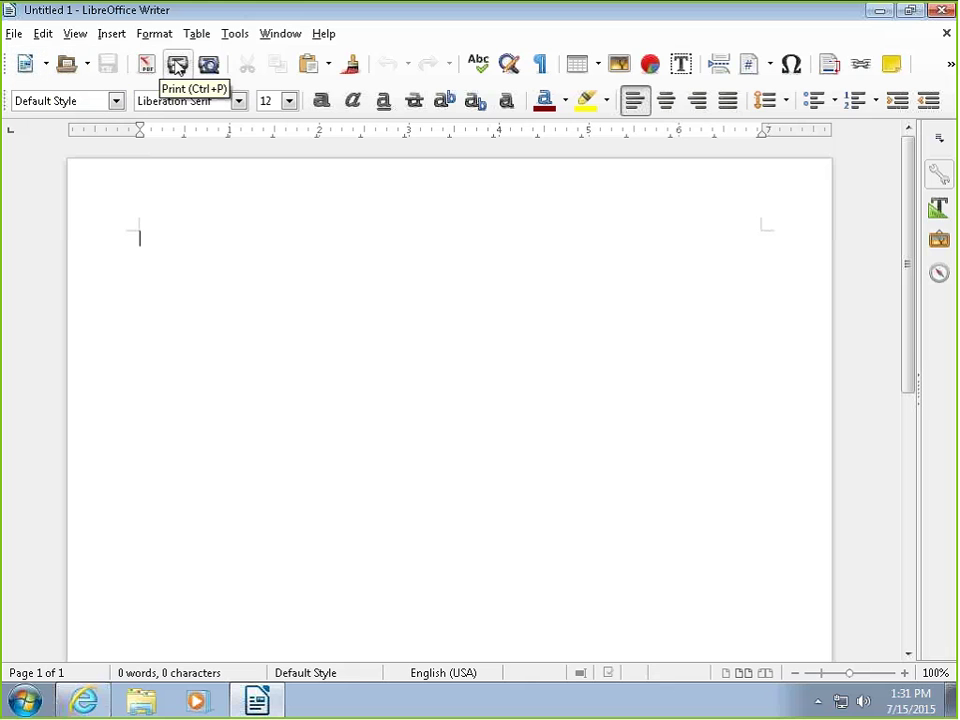
pyautogui.click(44, 65)
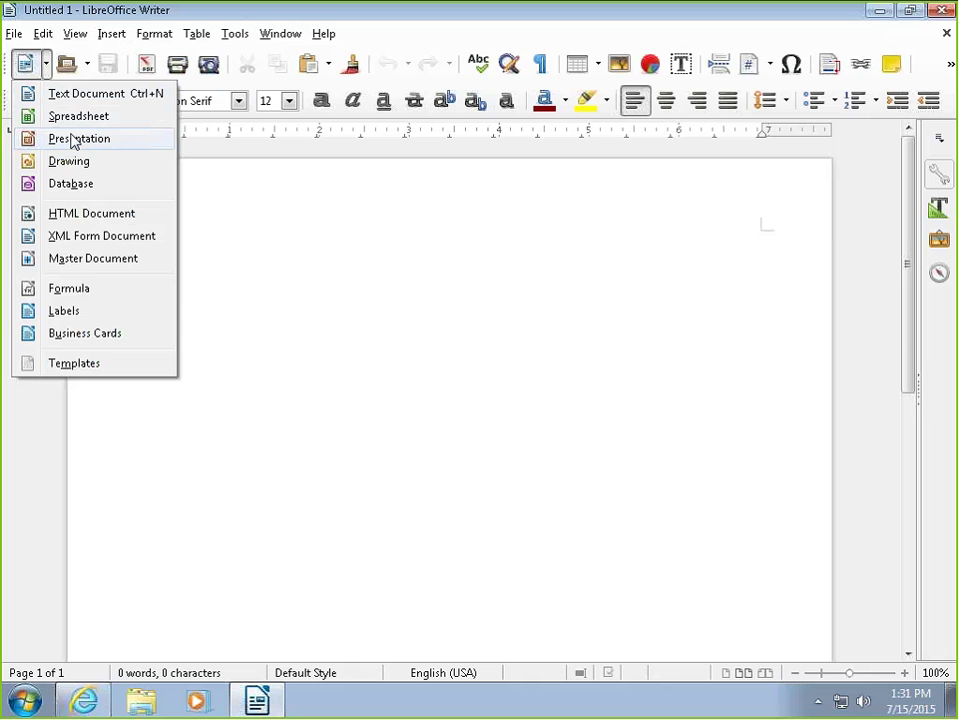
pyautogui.click(364, 320)
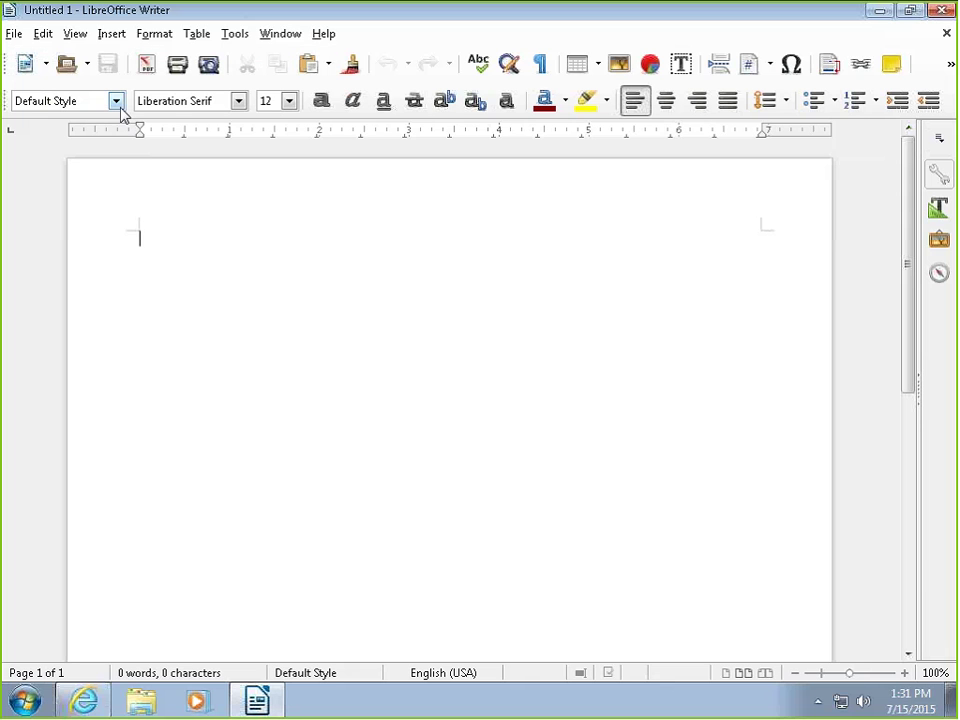
# Choose Arial Black as the font, keeping the size at 12 pt.
pyautogui.click(238, 101)
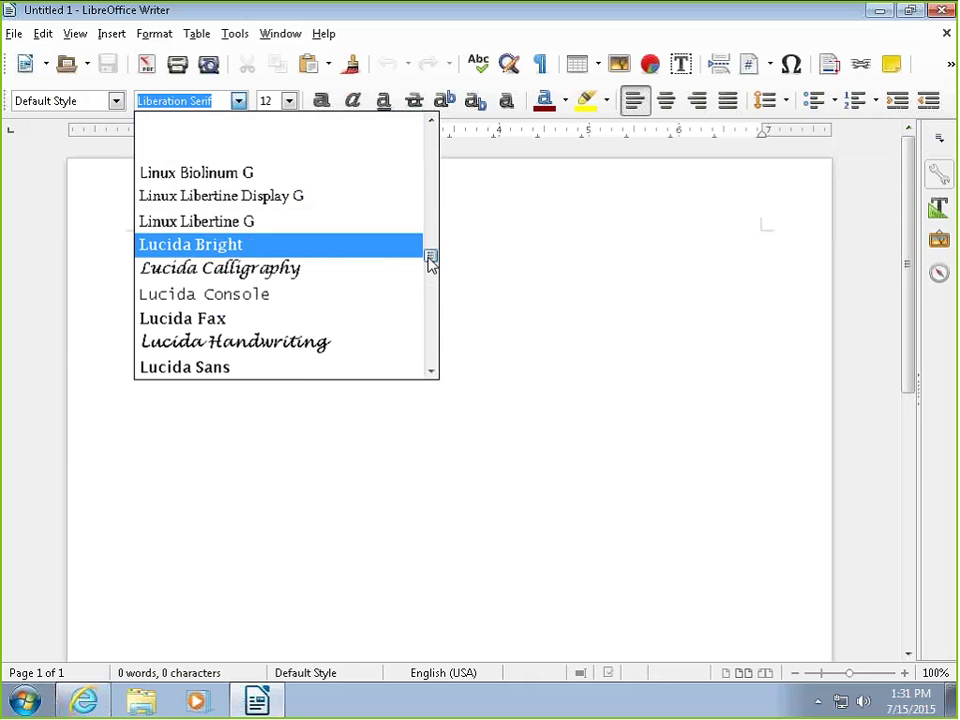
pyautogui.moveTo(430, 264); pyautogui.dragTo(417, 150)
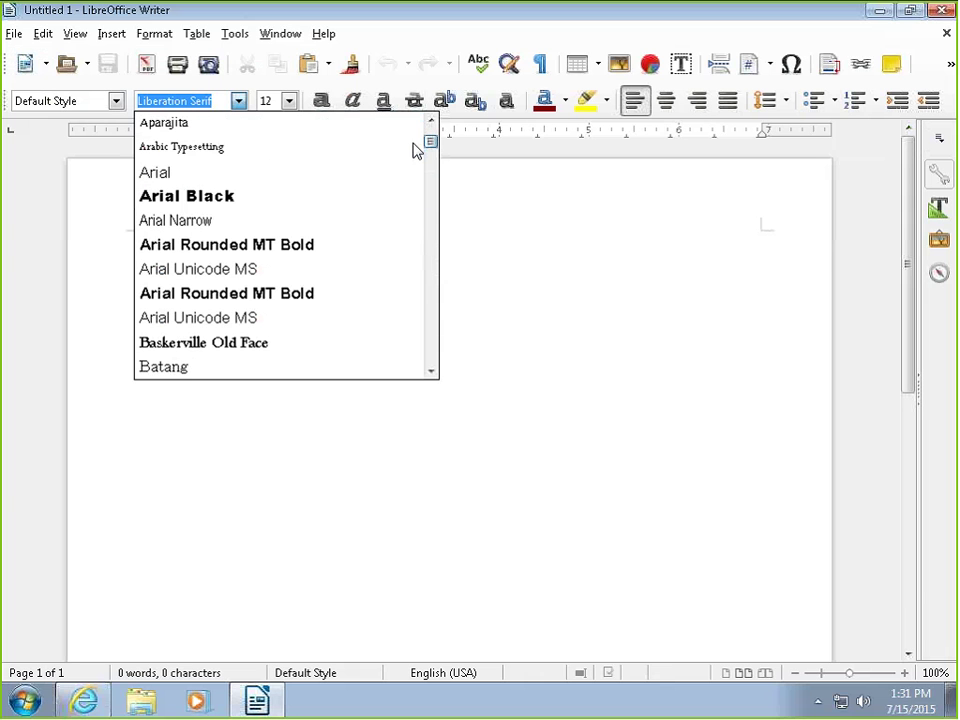
pyautogui.click(222, 198)
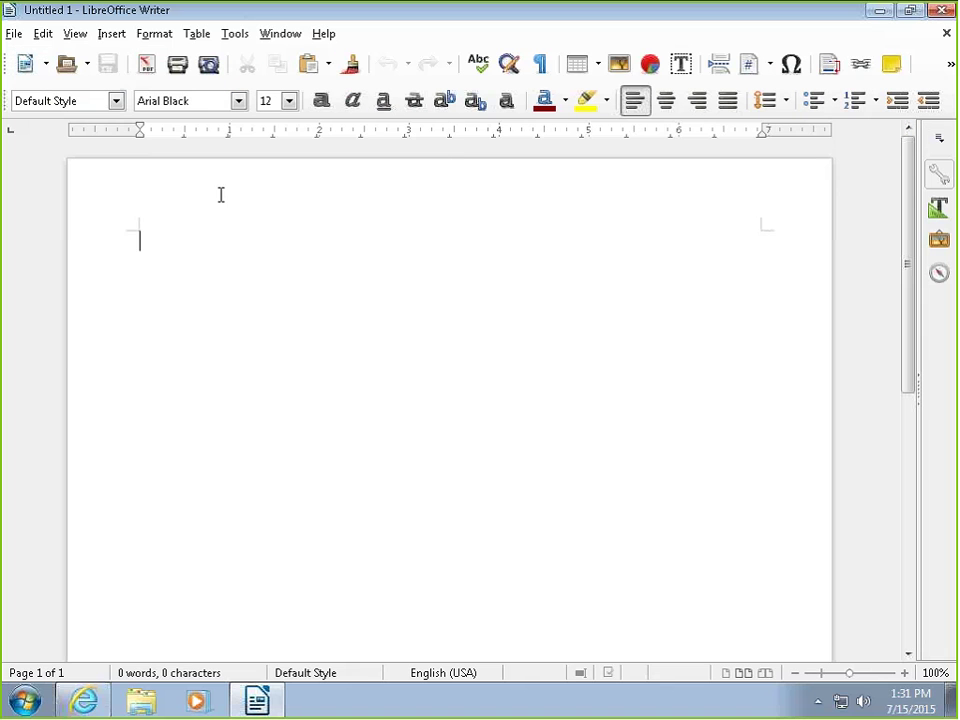
pyautogui.click(290, 103)
pyautogui.scroll(1, 285, 156)
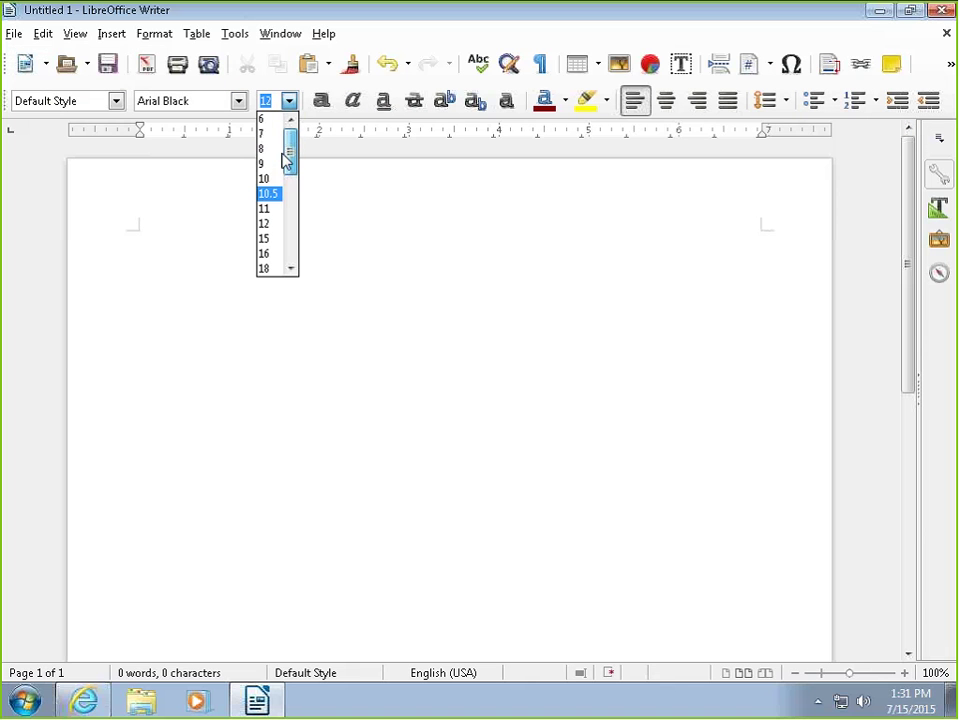
pyautogui.scroll(-1, 292, 168)
pyautogui.click(356, 228)
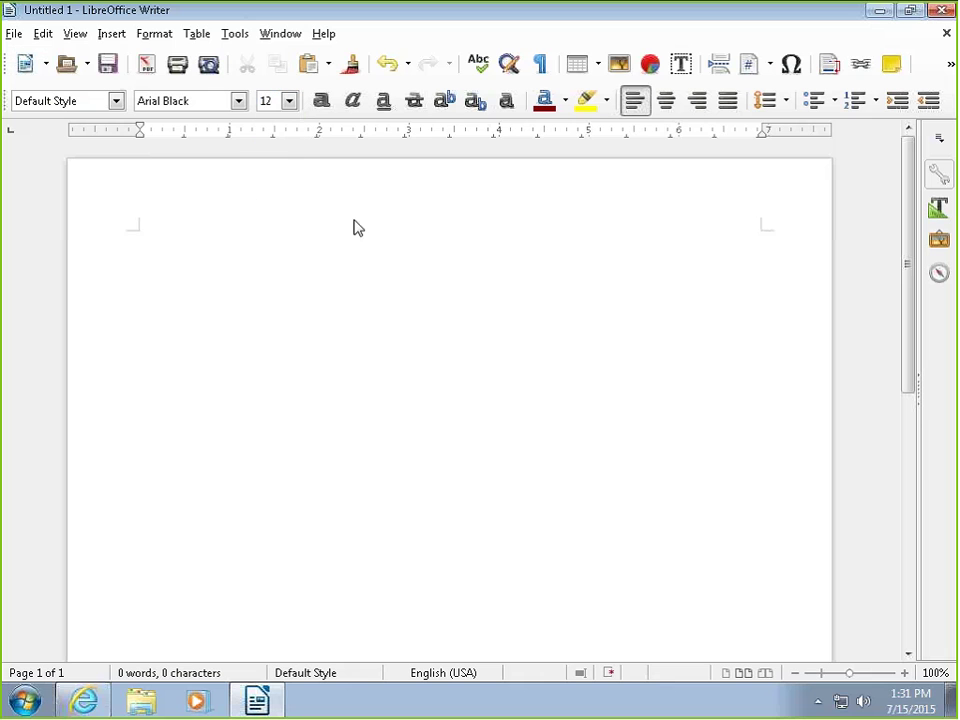
pyautogui.moveTo(105, 193)
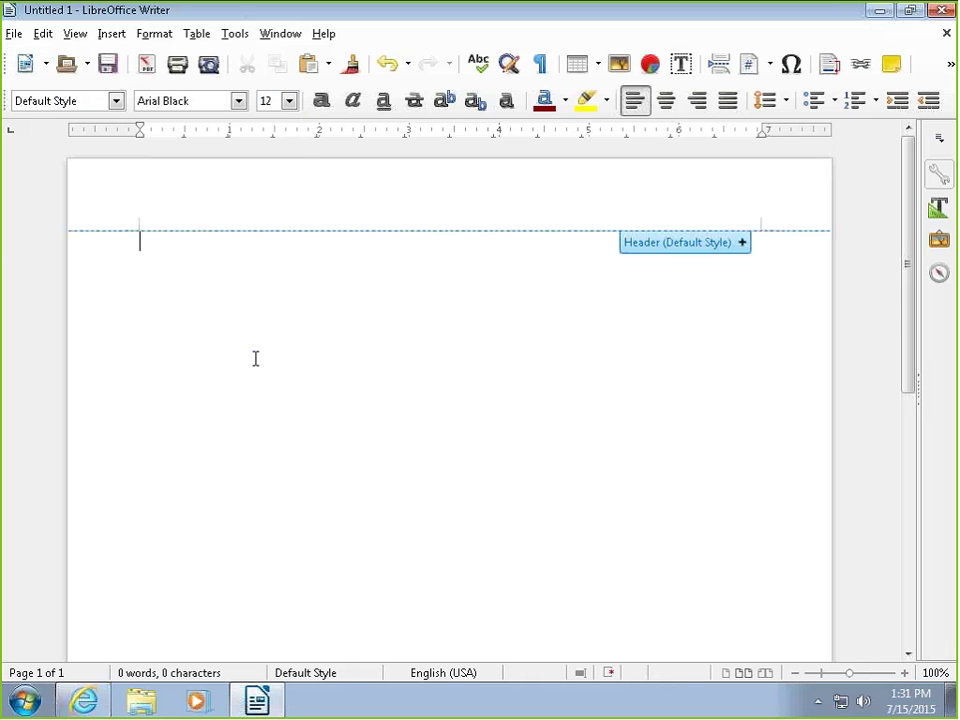
# Type 'Testing this new software.' and start a new empty line below it.
pyautogui.write('Testing this ')
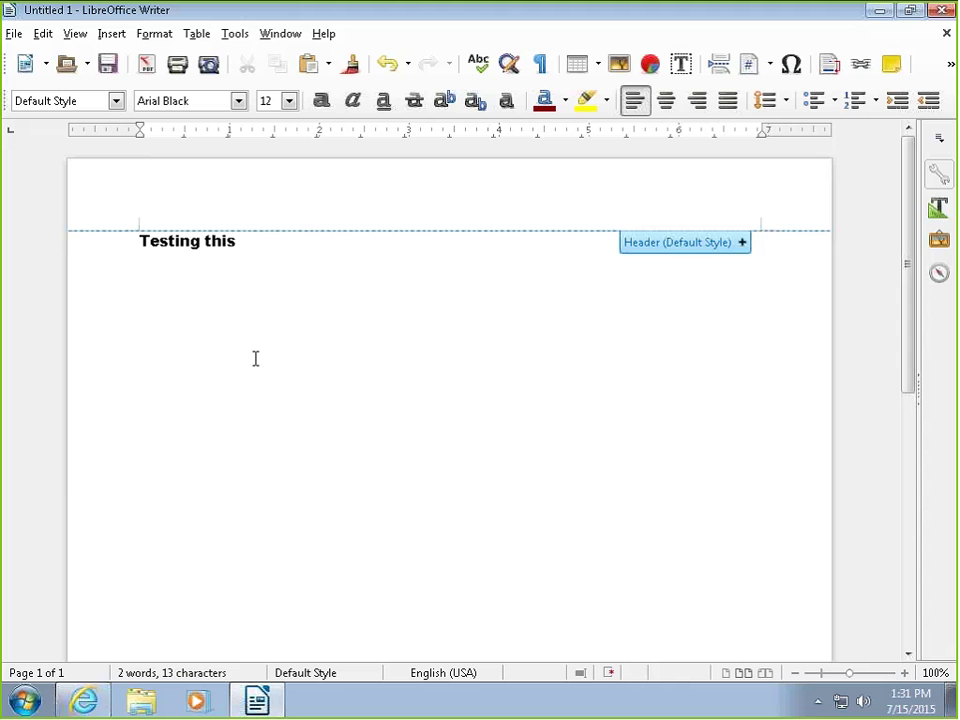
pyautogui.write('new sof')
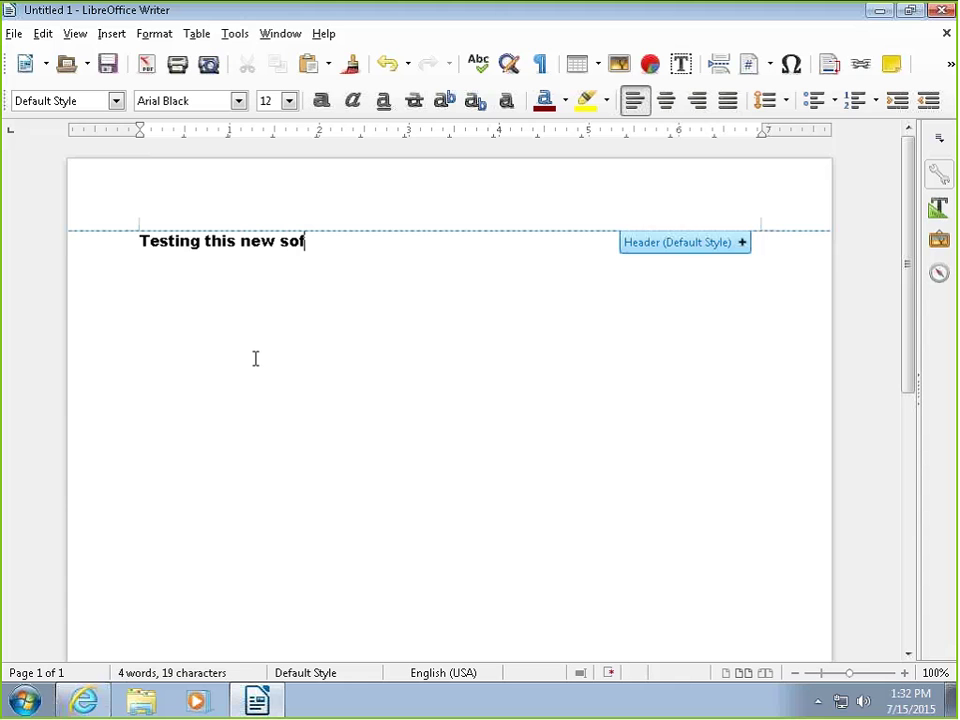
pyautogui.write('tware.')
pyautogui.press('Return')
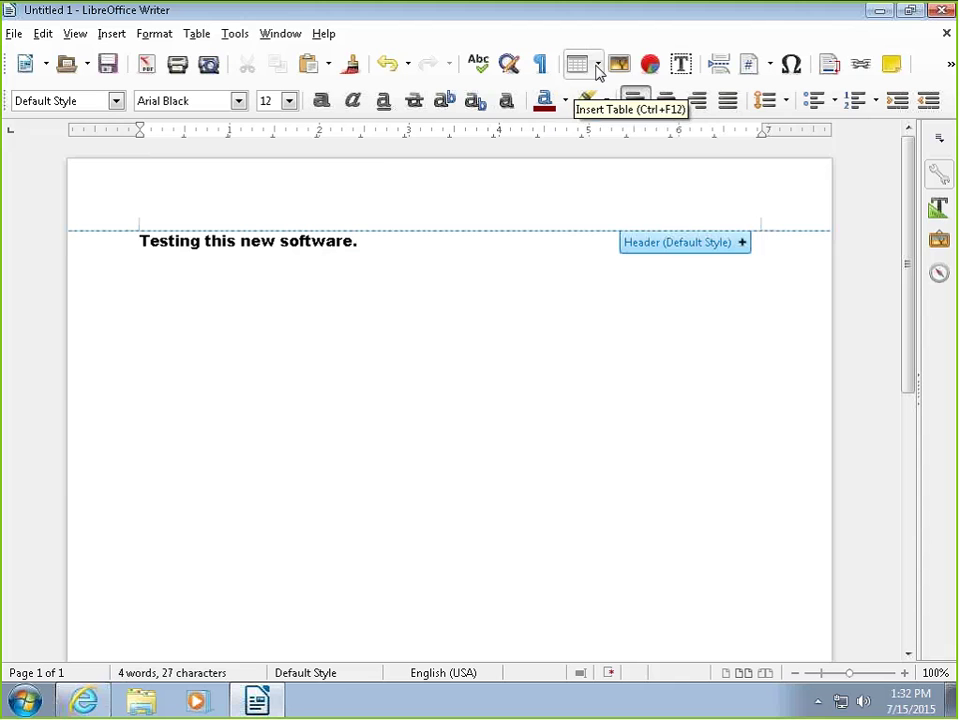
# Insert a 3x3 table, then add one row and one column to make it 4x4.
pyautogui.click(597, 67)
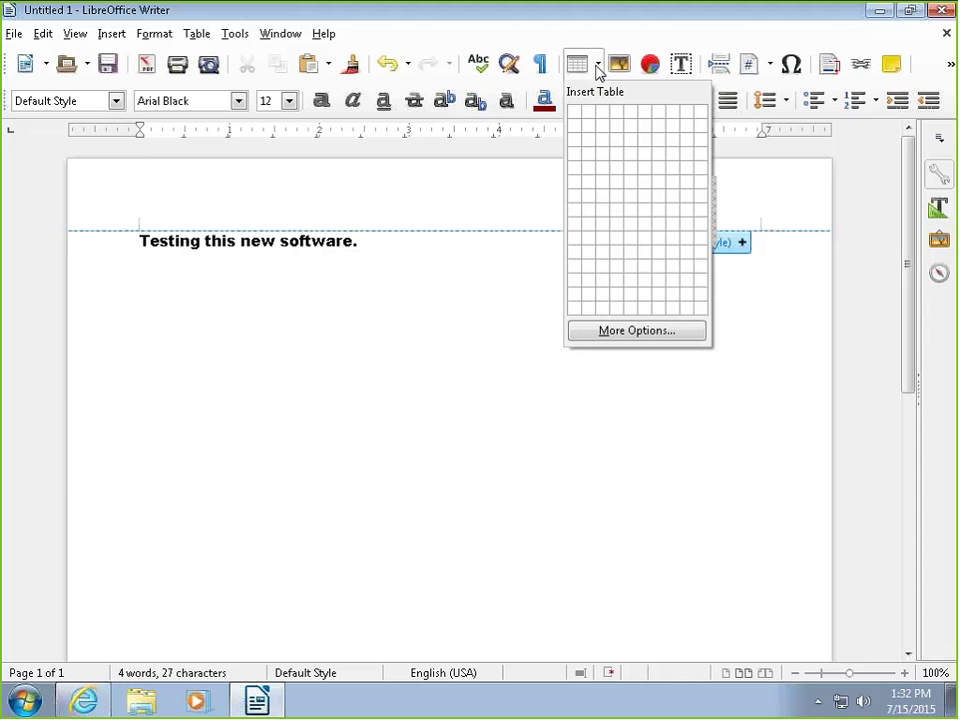
pyautogui.click(606, 149)
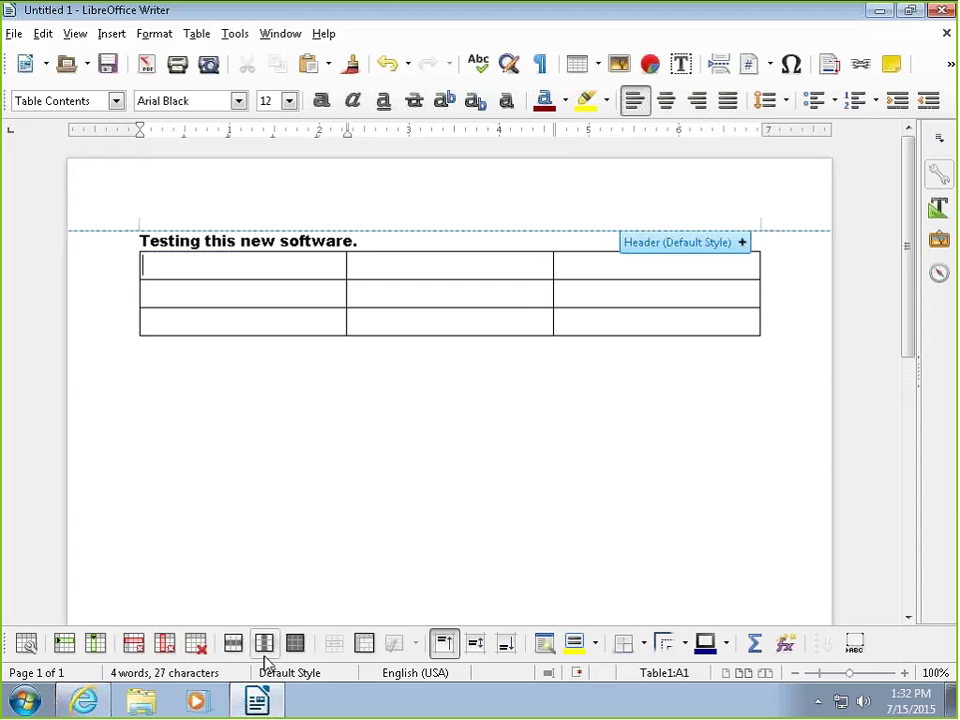
pyautogui.click(64, 645)
pyautogui.click(96, 647)
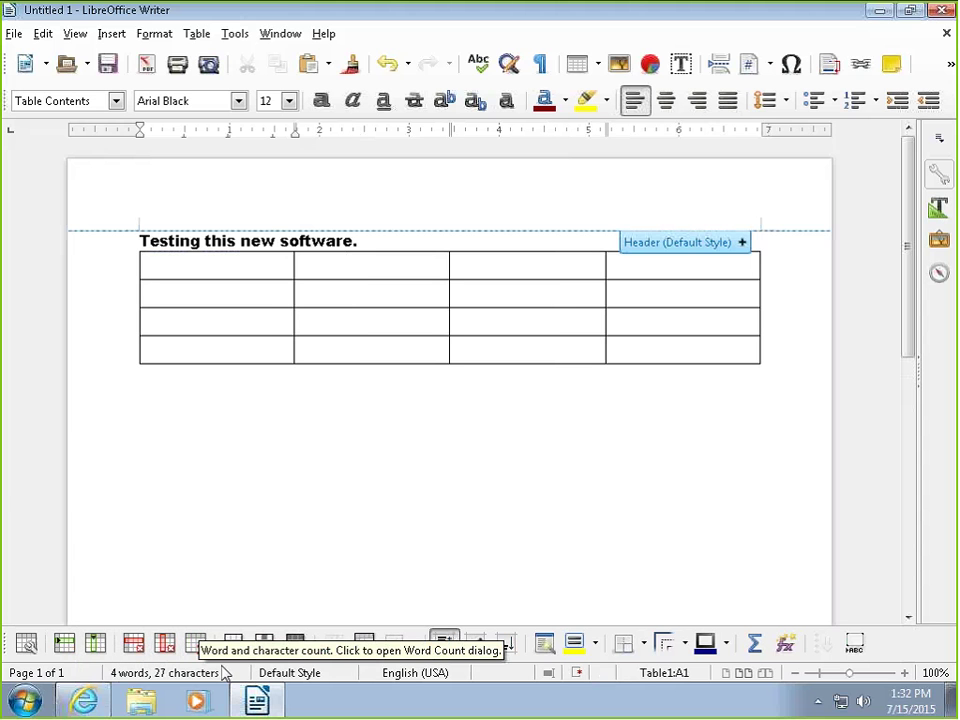
# Fill table cell A1 with red, then move into cell B1.
pyautogui.click(597, 645)
pyautogui.scroll(-1, 620, 470)
pyautogui.click(611, 441)
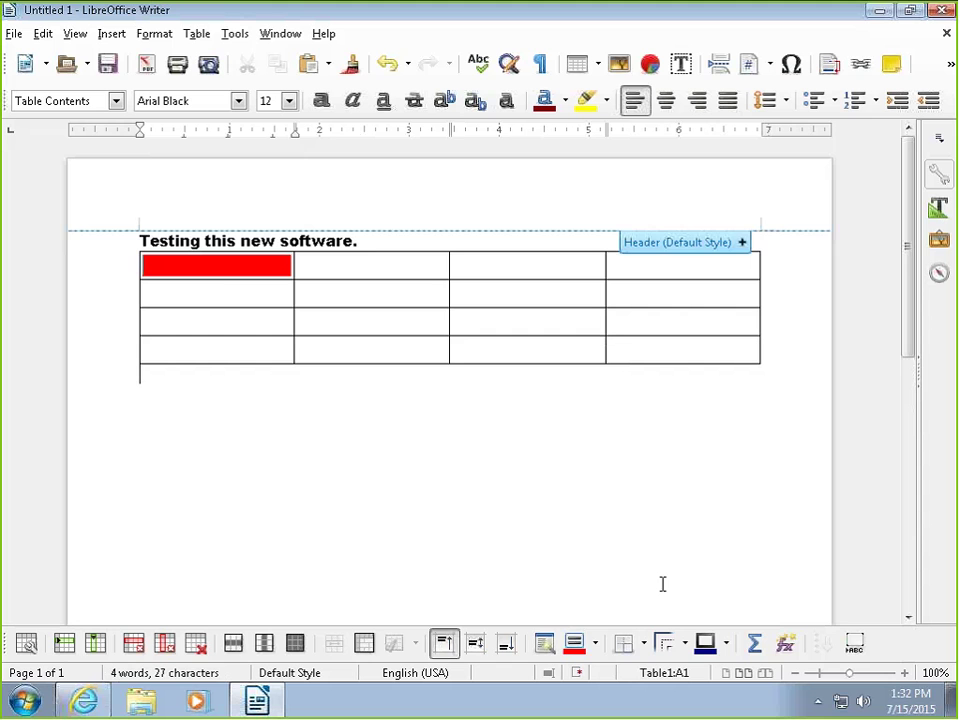
pyautogui.click(407, 619)
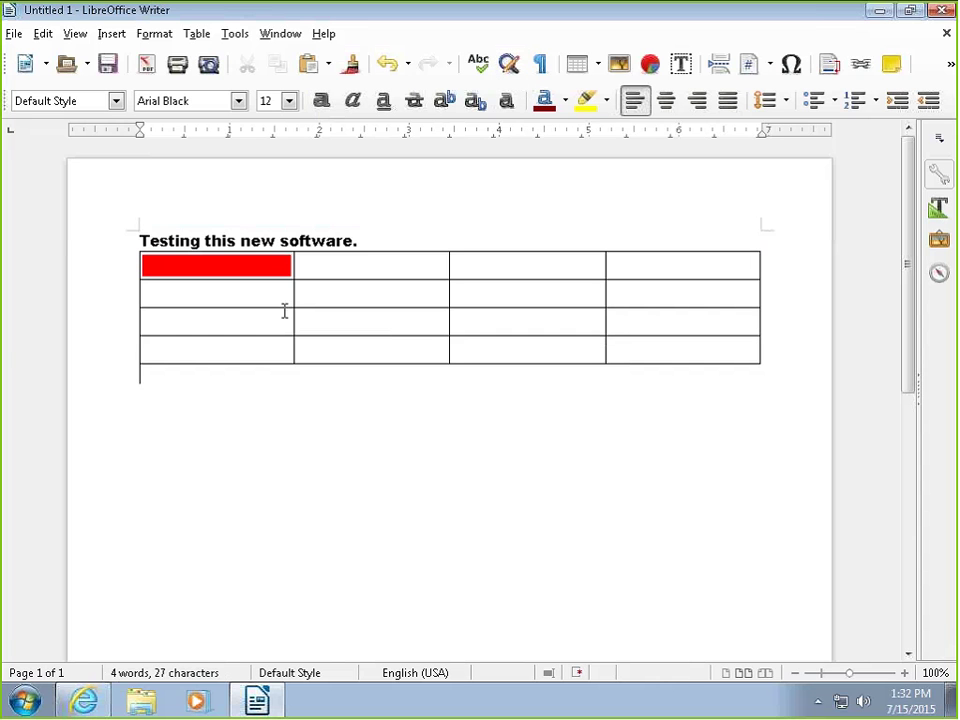
pyautogui.click(332, 260)
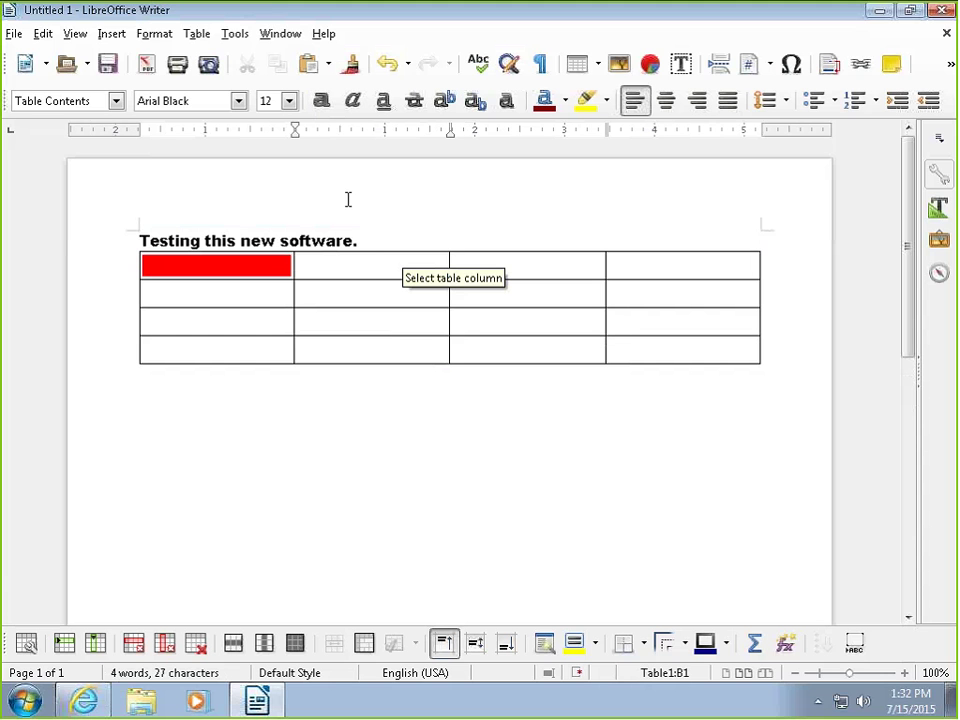
# Save the document as Untitled 1.docx in Word 2007/2010/2013 XML format, keeping Word format.
pyautogui.click(108, 65)
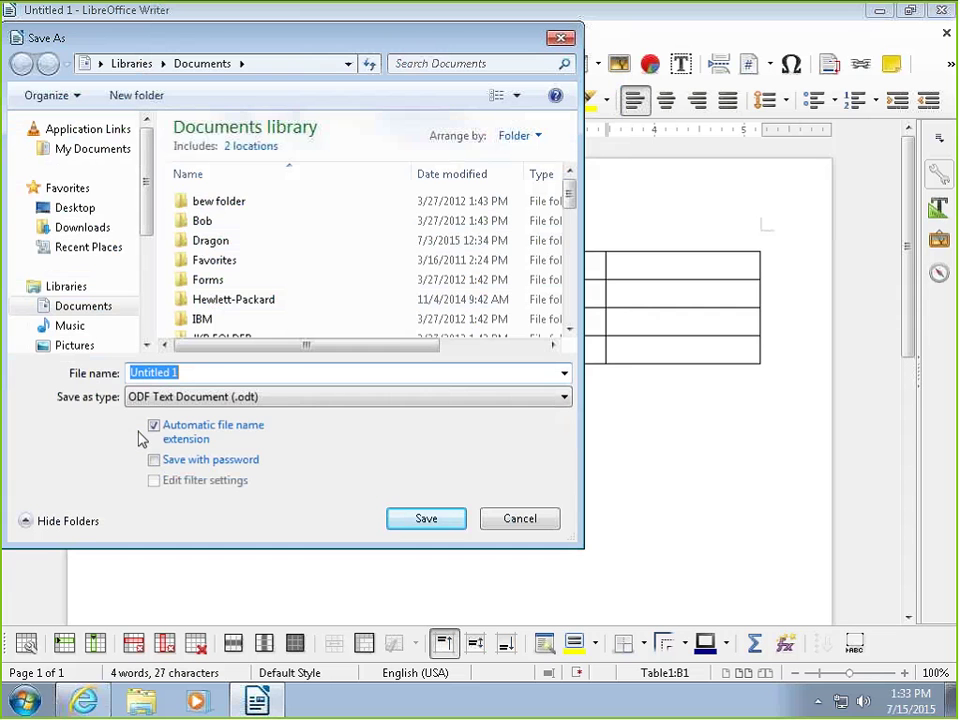
pyautogui.click(566, 398)
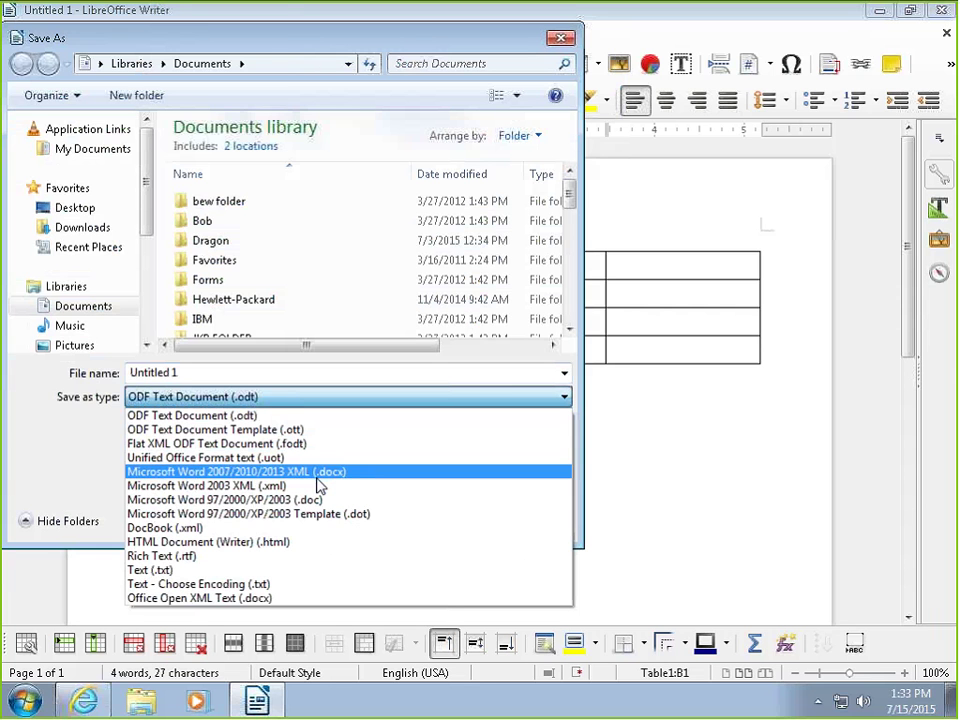
pyautogui.click(317, 476)
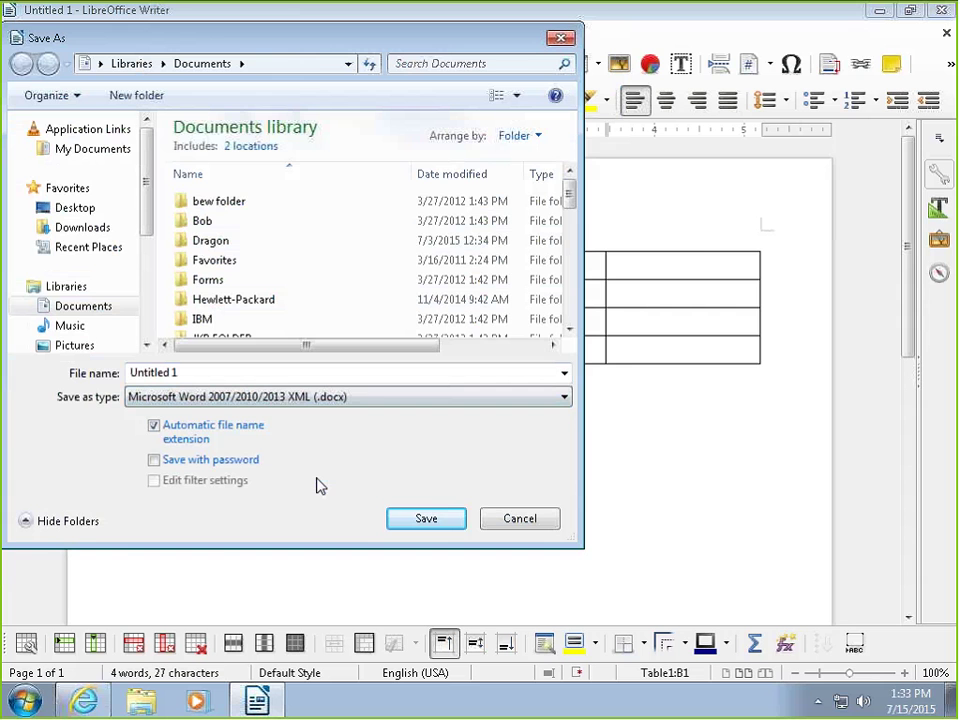
pyautogui.click(426, 519)
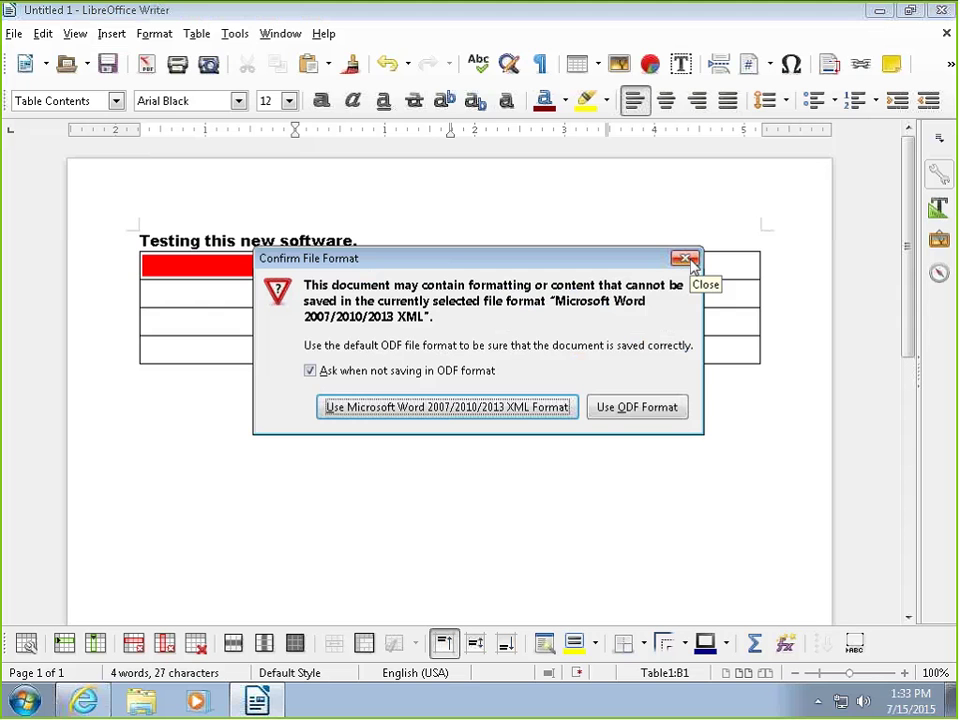
pyautogui.click(518, 408)
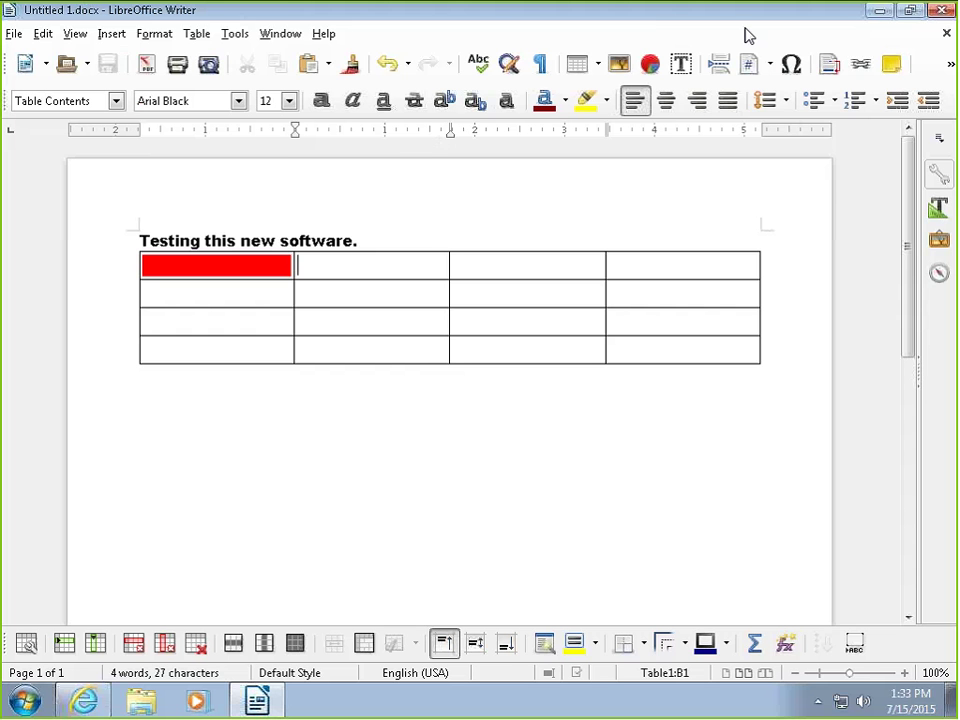
# Close Writer and start a new Calc spreadsheet from the LibreOffice desktop shortcut.
pyautogui.click(943, 13)
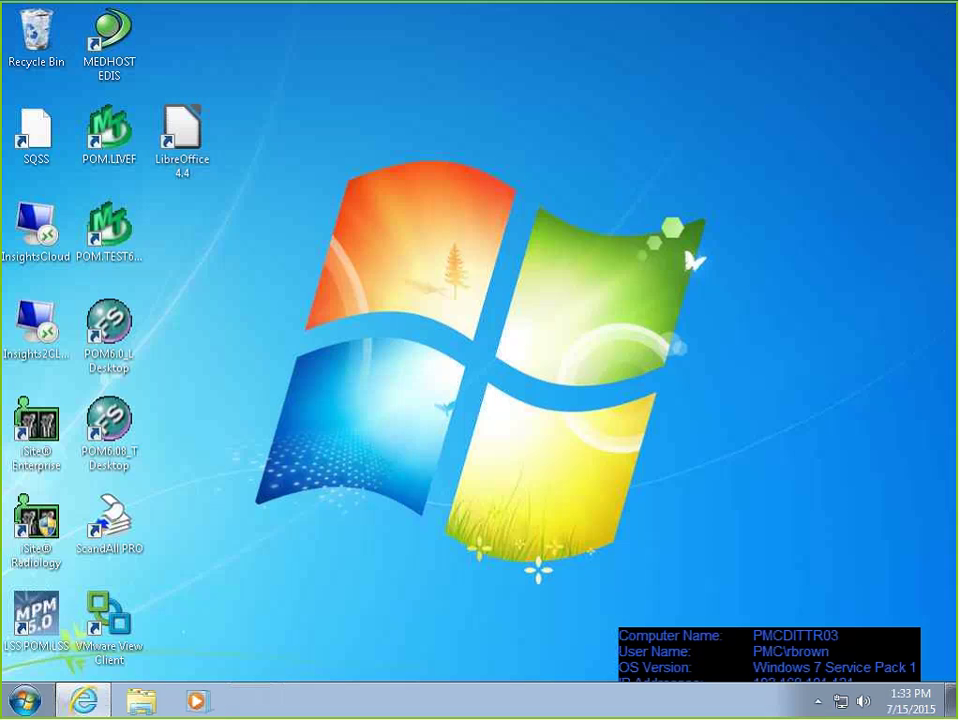
pyautogui.doubleClick(172, 160)
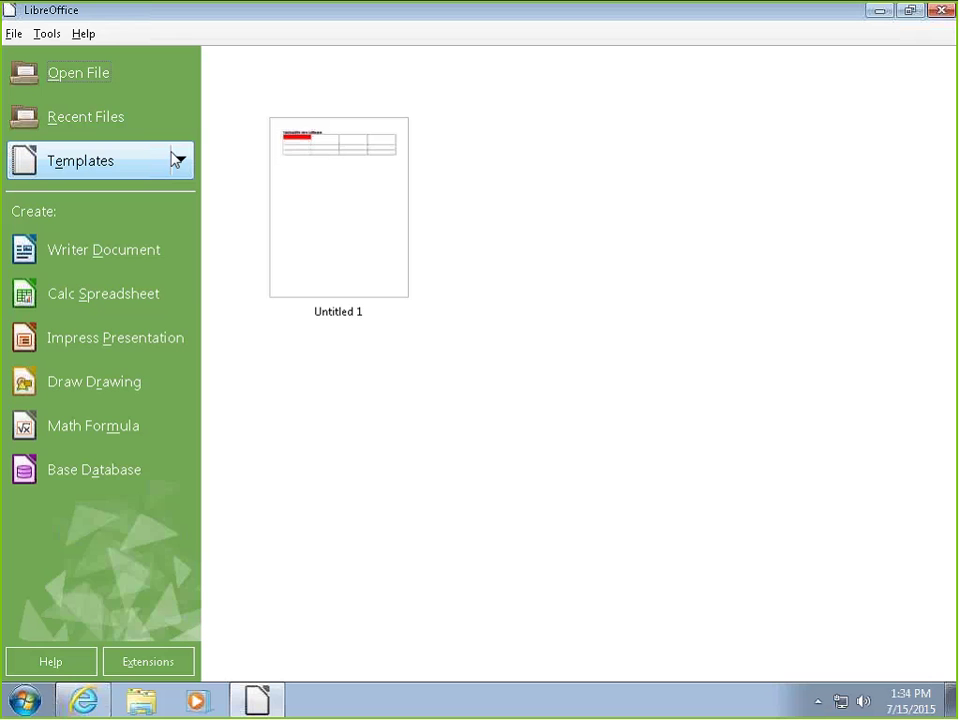
pyautogui.click(157, 300)
# Select the cell range B1:D9, then close the spreadsheet without saving.
pyautogui.click(154, 306)
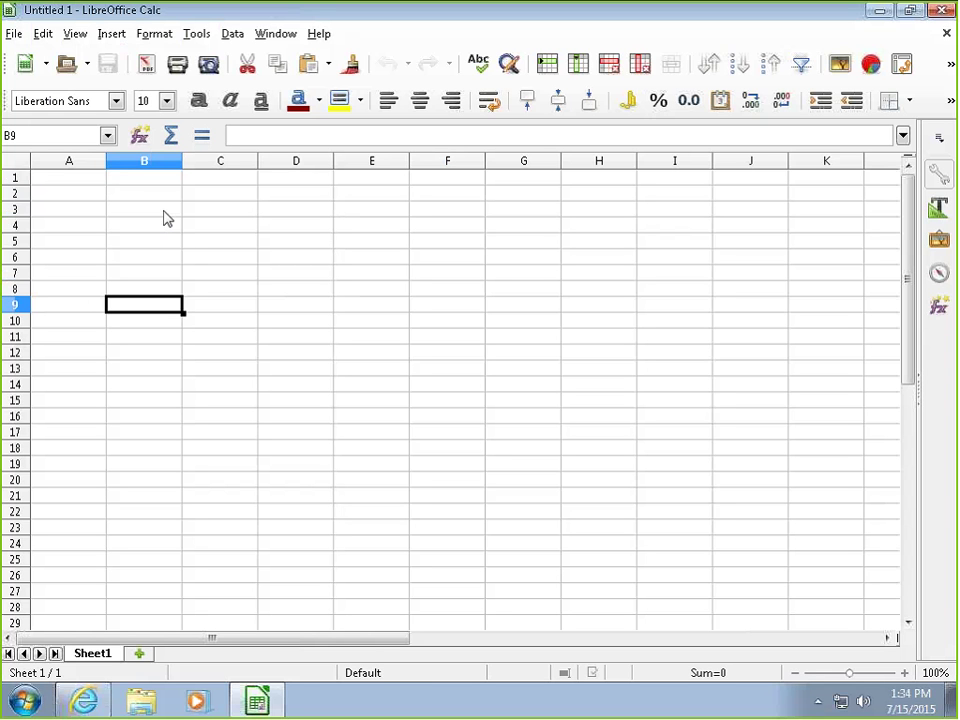
pyautogui.moveTo(126, 182); pyautogui.dragTo(330, 313)
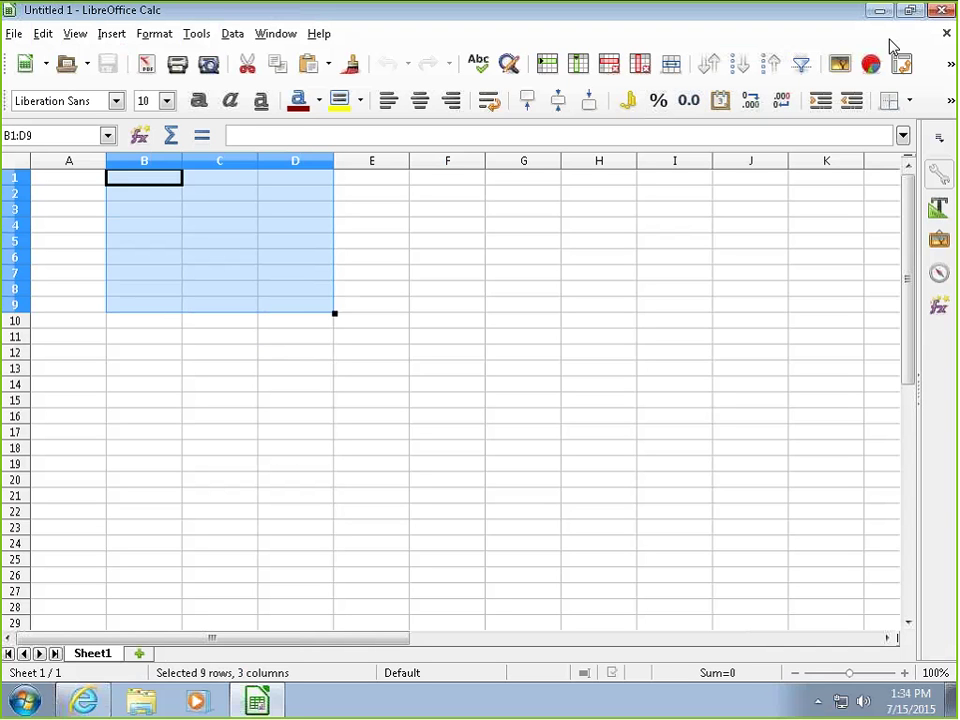
pyautogui.click(943, 11)
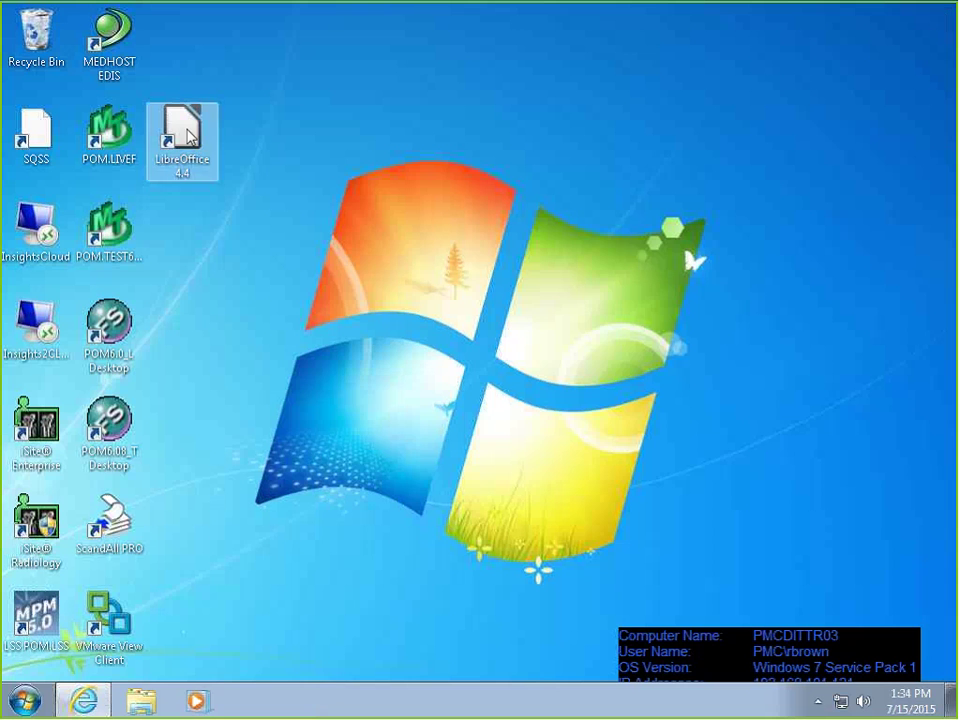
# Launch LibreOffice 4.4 and start a new blank Impress presentation from the Start Center.
pyautogui.doubleClick(188, 138)
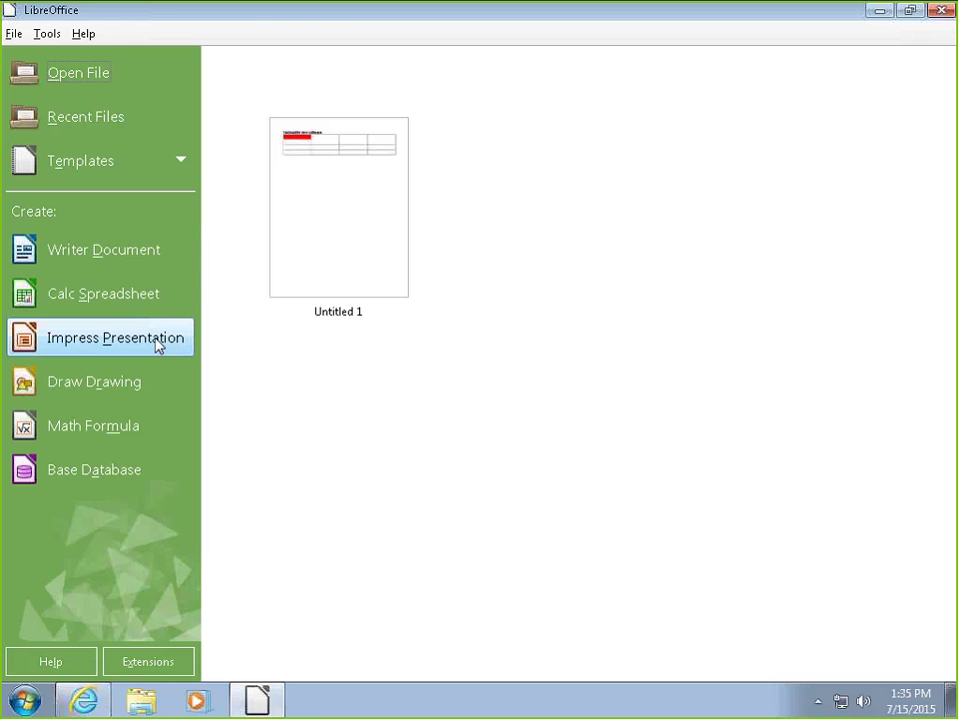
pyautogui.click(157, 342)
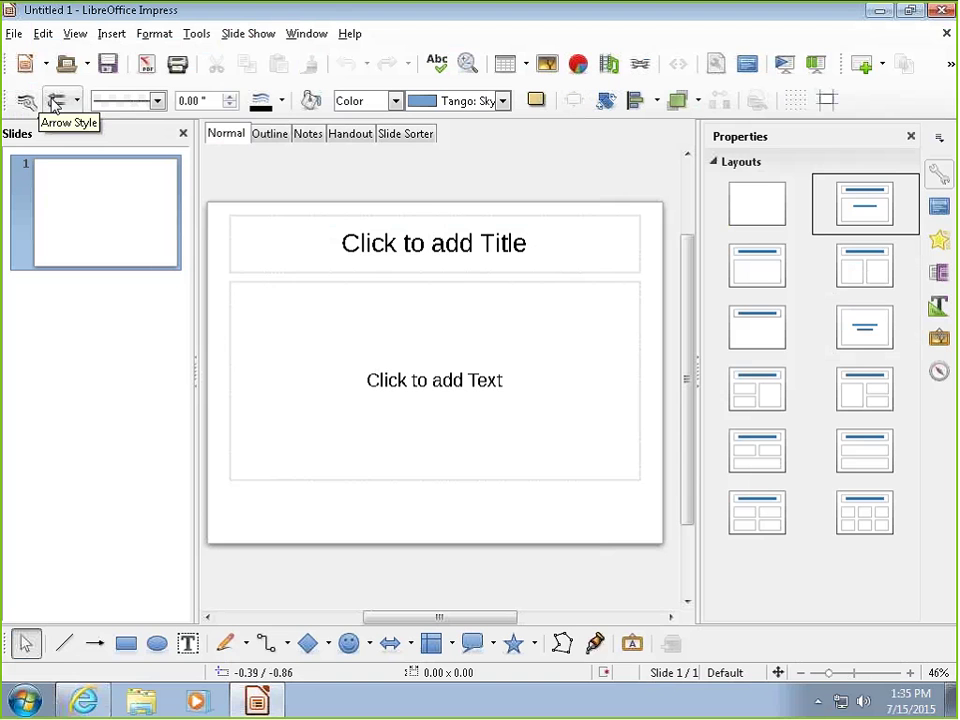
pyautogui.click(262, 34)
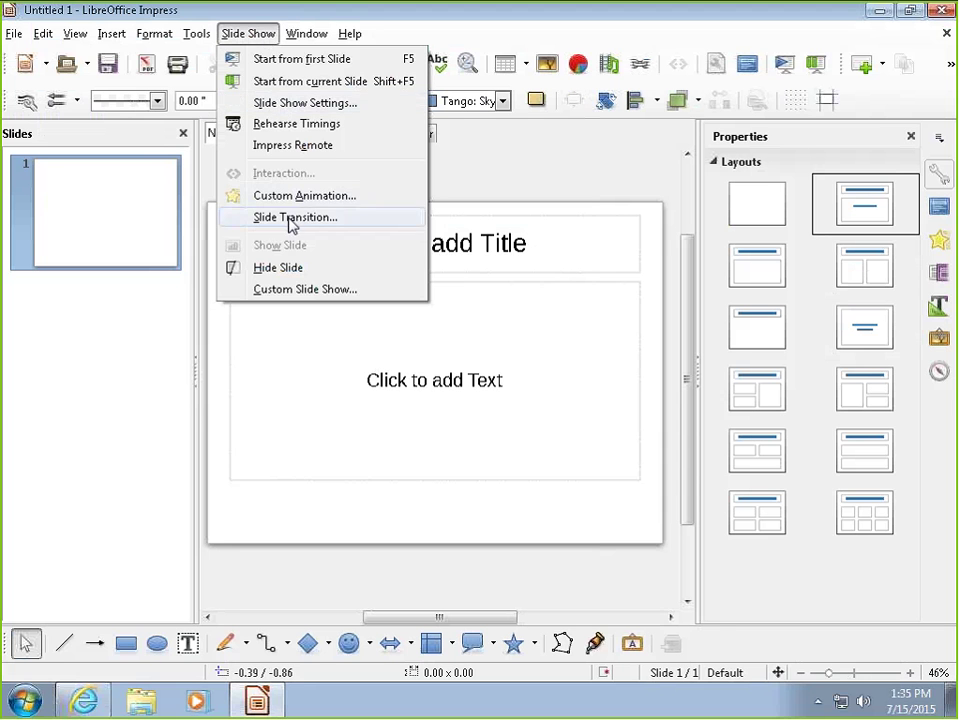
pyautogui.moveTo(160, 38)
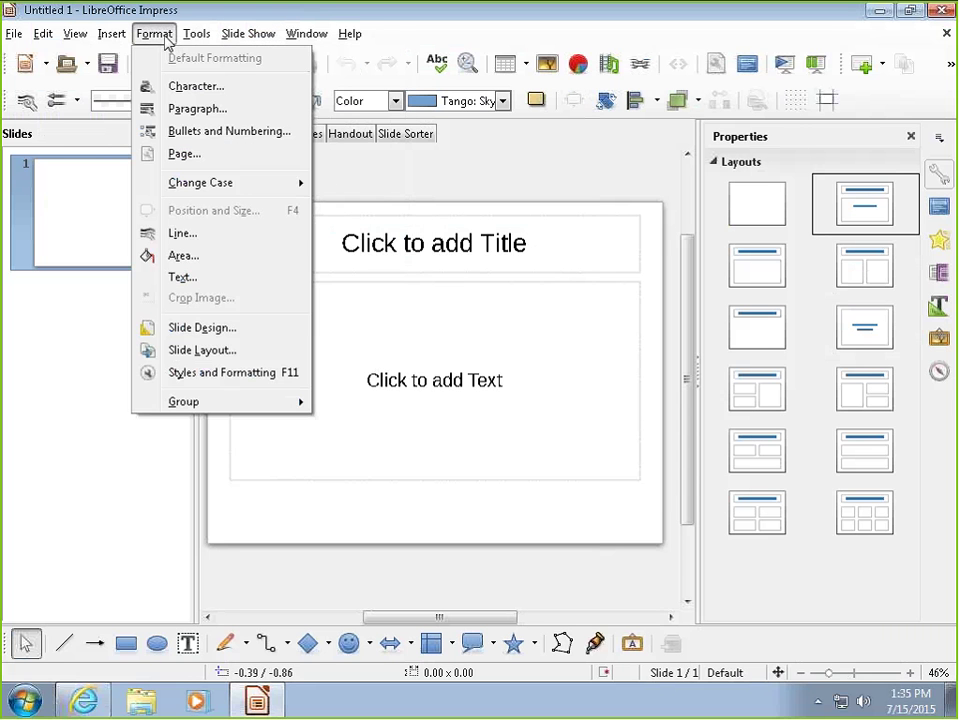
pyautogui.moveTo(196, 36)
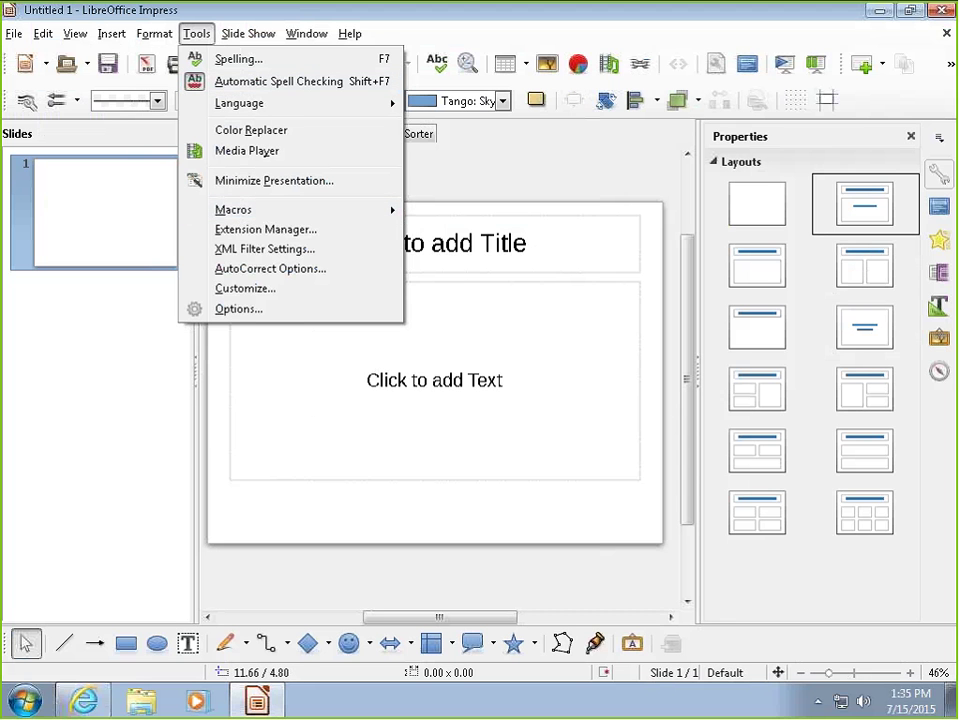
pyautogui.click(793, 206)
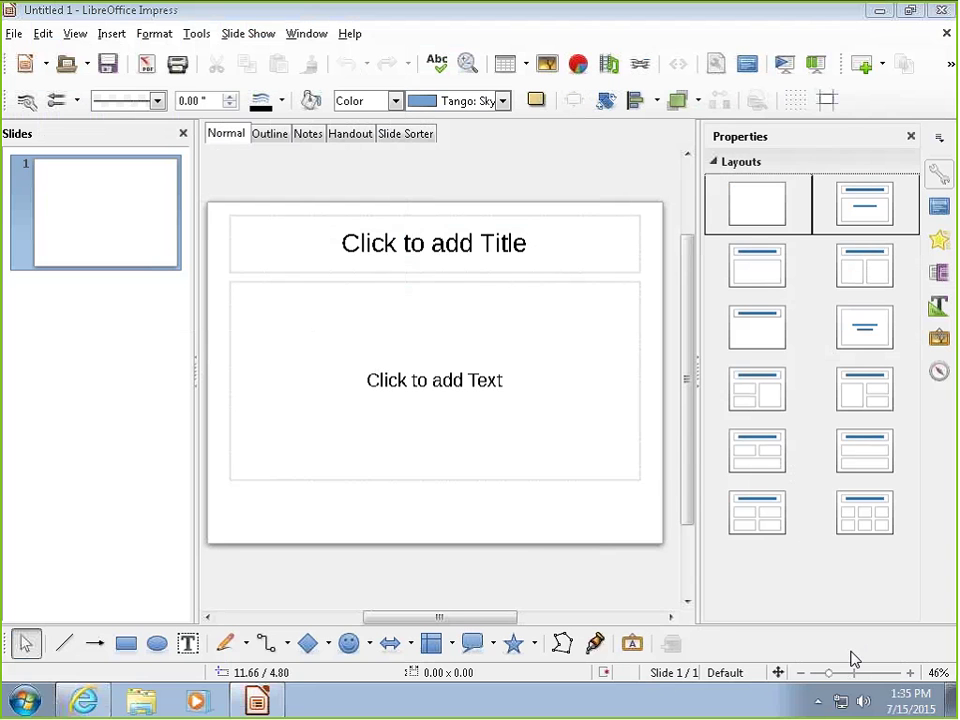
# Draw a Moon symbol shape at the text area's top left, enlarged to about 1.40 × 1.87.
pyautogui.click(368, 645)
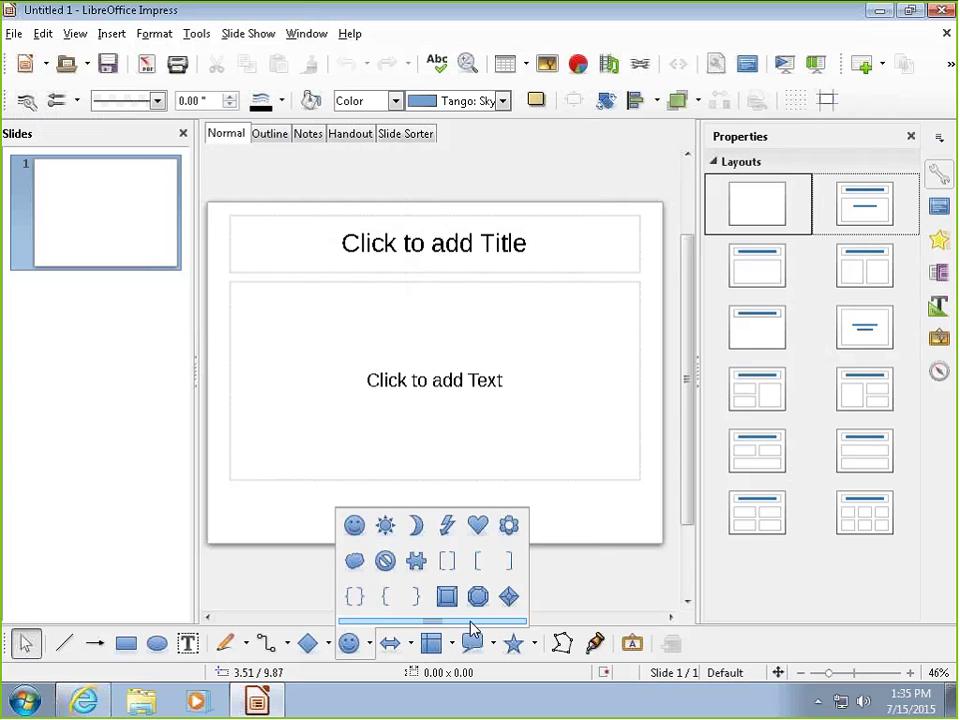
pyautogui.moveTo(471, 628); pyautogui.dragTo(121, 381)
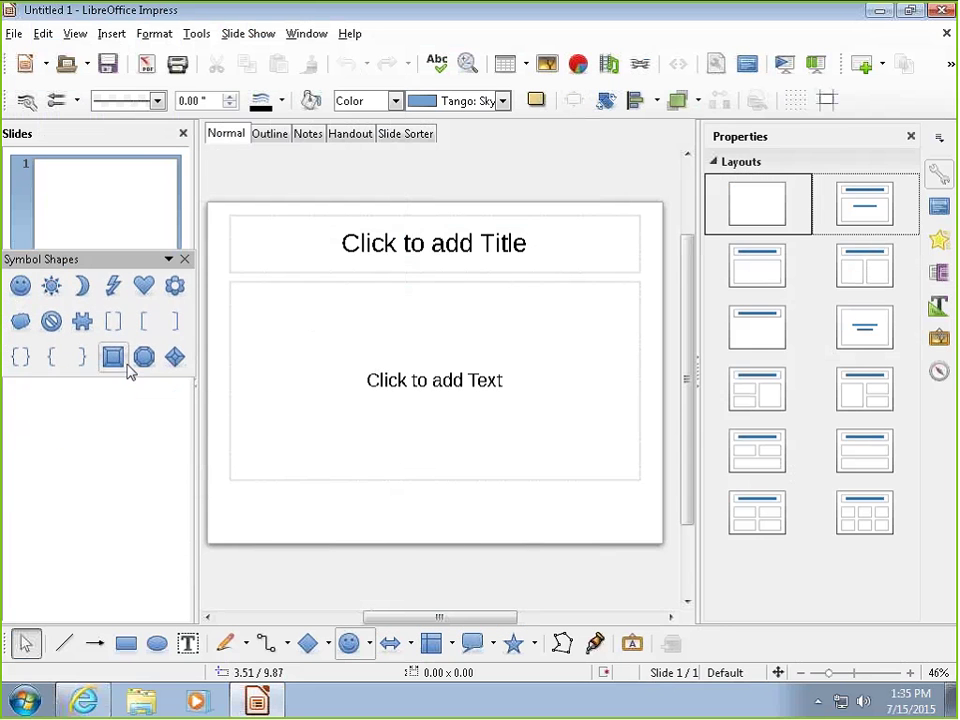
pyautogui.click(82, 287)
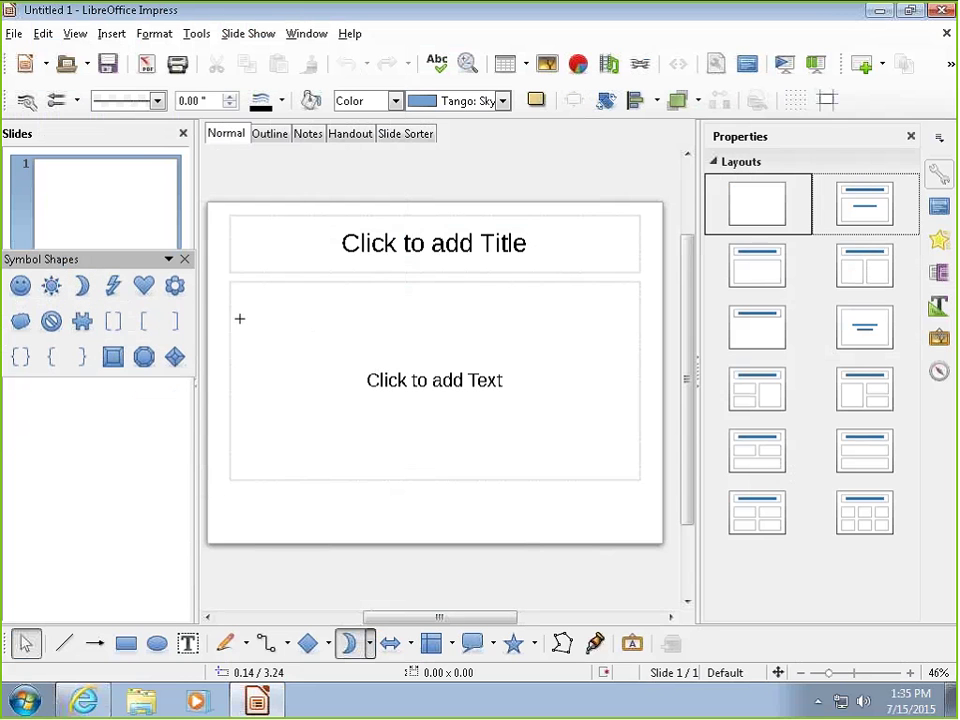
pyautogui.moveTo(253, 347)
pyautogui.mouseDown()
pyautogui.moveTo(236, 279)
pyautogui.moveTo(300, 279)
pyautogui.moveTo(320, 292)
pyautogui.mouseUp()
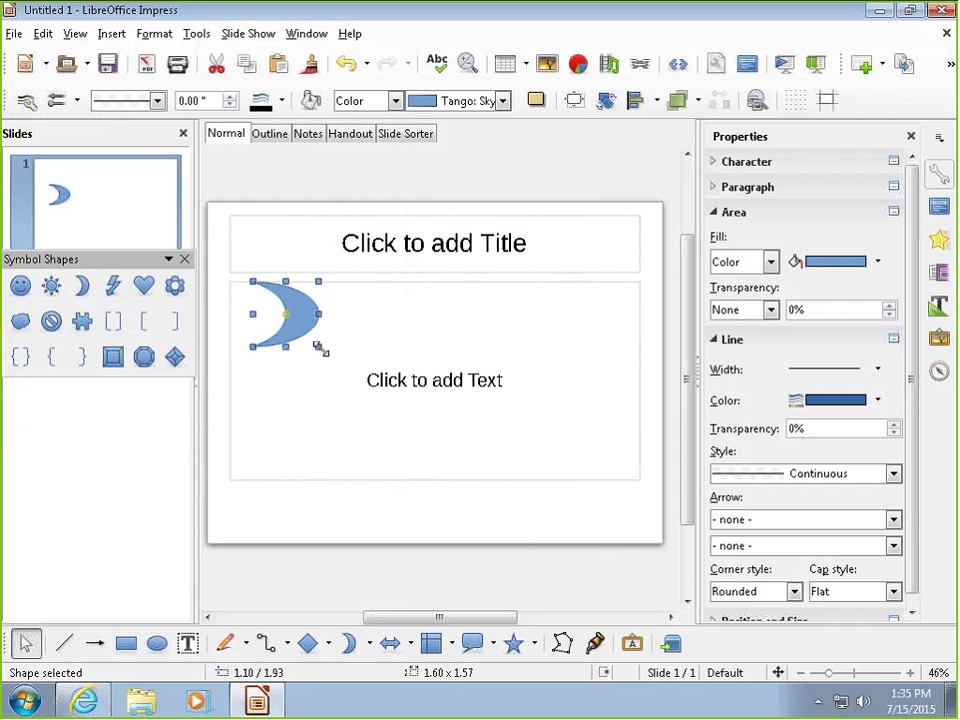
pyautogui.moveTo(320, 347)
pyautogui.mouseDown()
pyautogui.moveTo(448, 446)
pyautogui.moveTo(322, 359)
pyautogui.mouseUp()
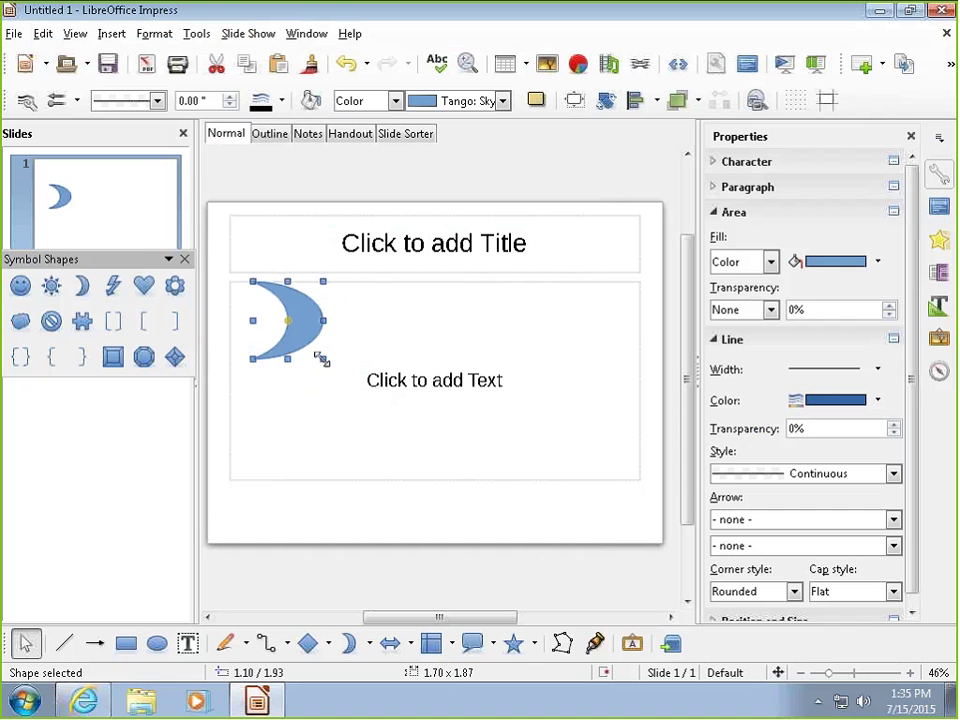
pyautogui.moveTo(321, 358)
pyautogui.mouseDown()
pyautogui.moveTo(418, 454)
pyautogui.moveTo(317, 390)
pyautogui.moveTo(311, 360)
pyautogui.mouseUp()
# Cut the crescent moon shape off the slide.
pyautogui.rightClick(299, 335)
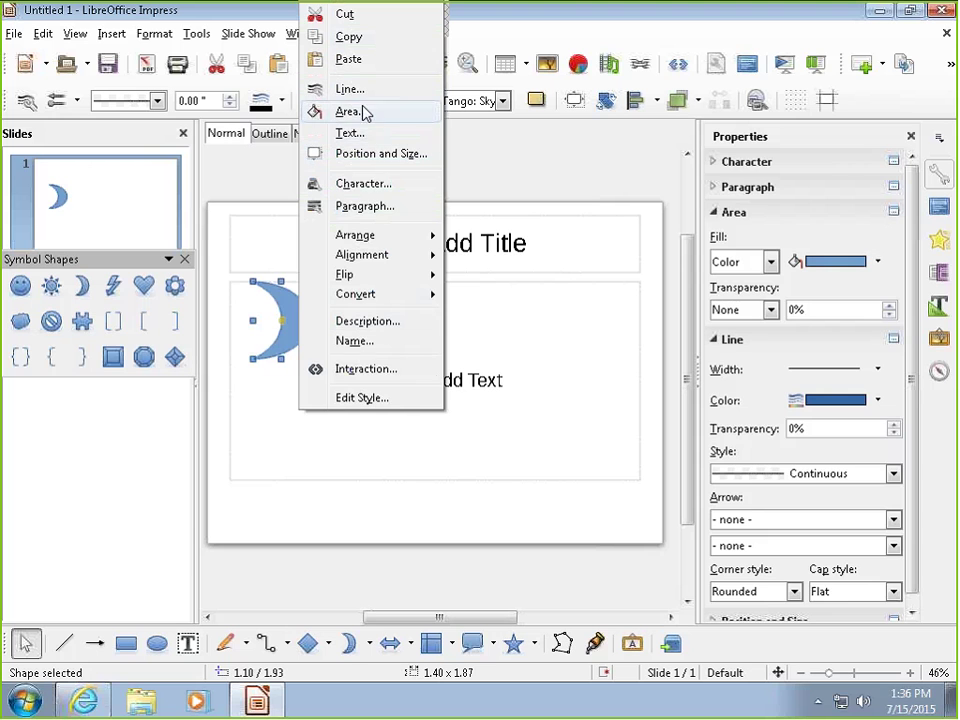
pyautogui.click(317, 13)
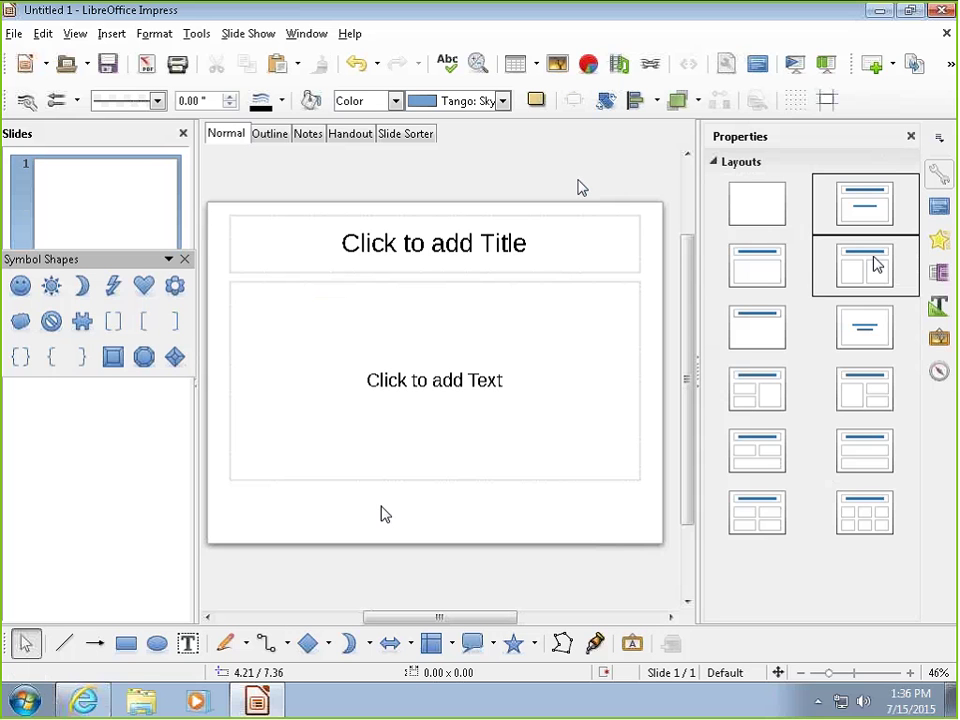
# Try the Metropolis and Vintage masters, apply the orange Sunset master, then close the presentation.
pyautogui.click(938, 207)
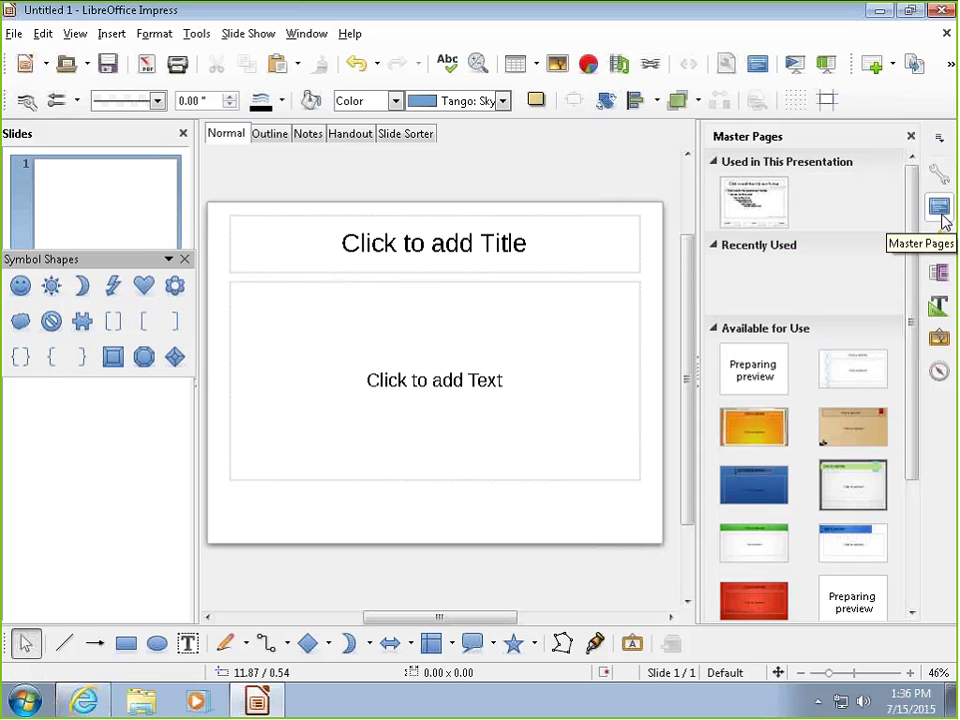
pyautogui.click(771, 502)
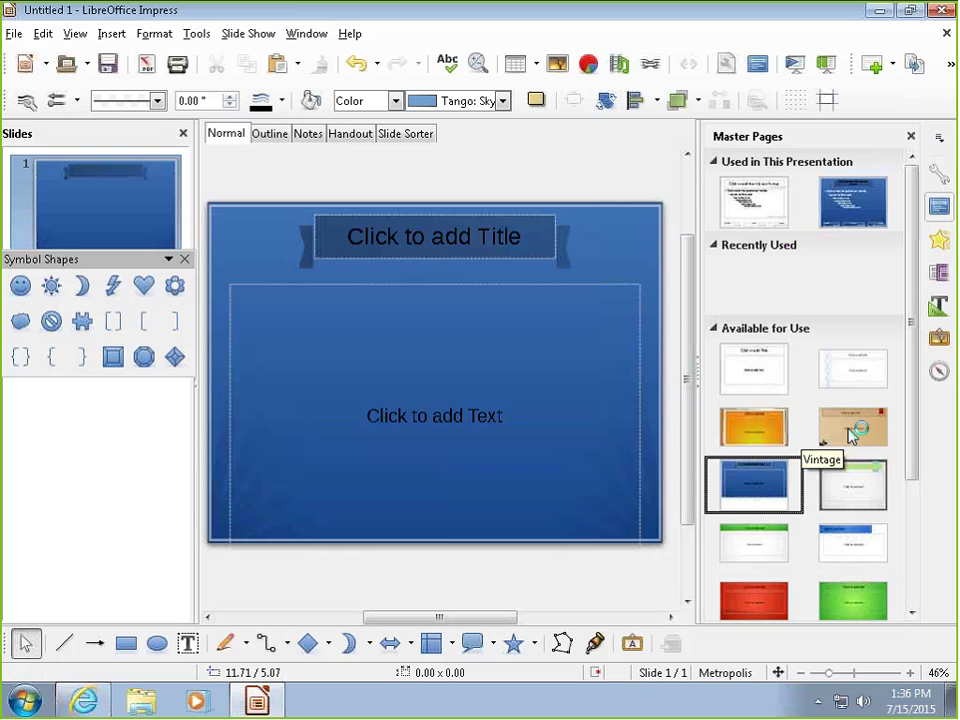
pyautogui.click(850, 432)
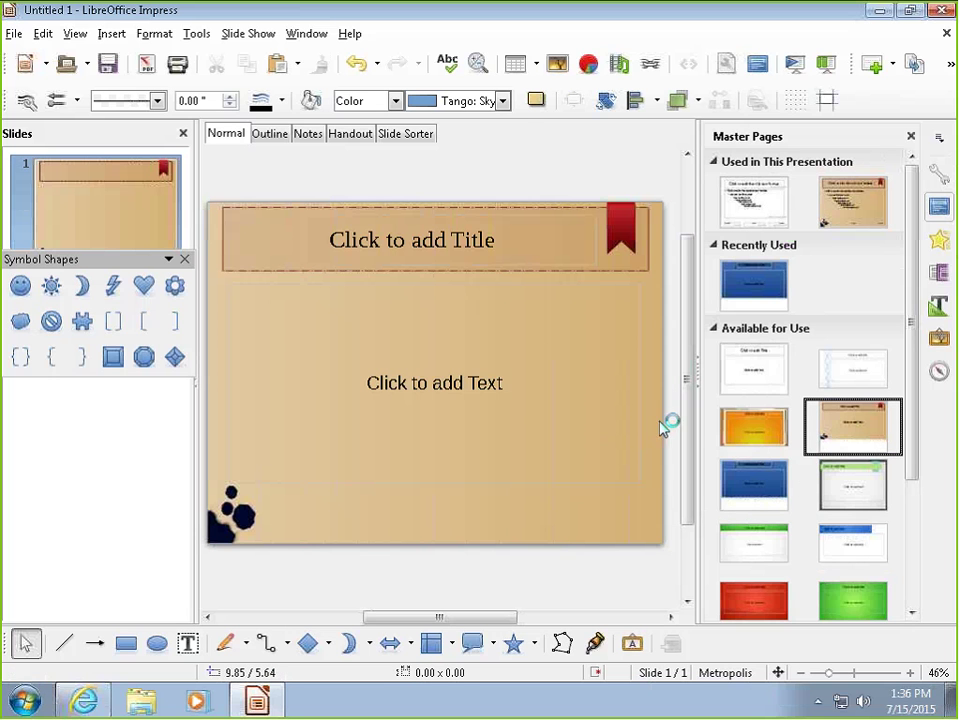
pyautogui.click(760, 430)
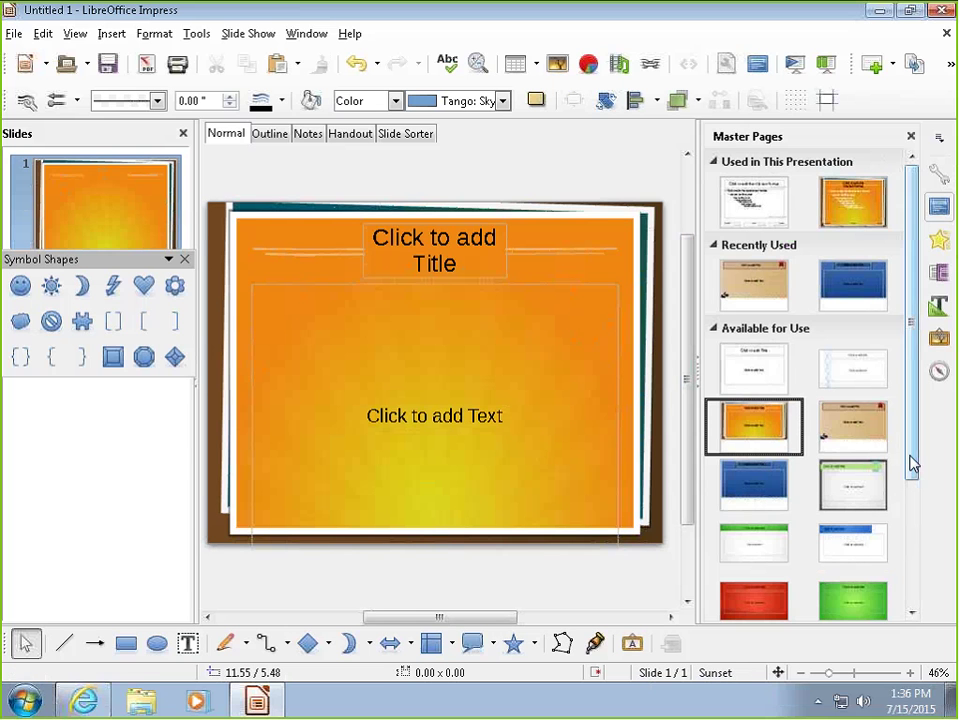
pyautogui.moveTo(915, 456); pyautogui.dragTo(920, 607)
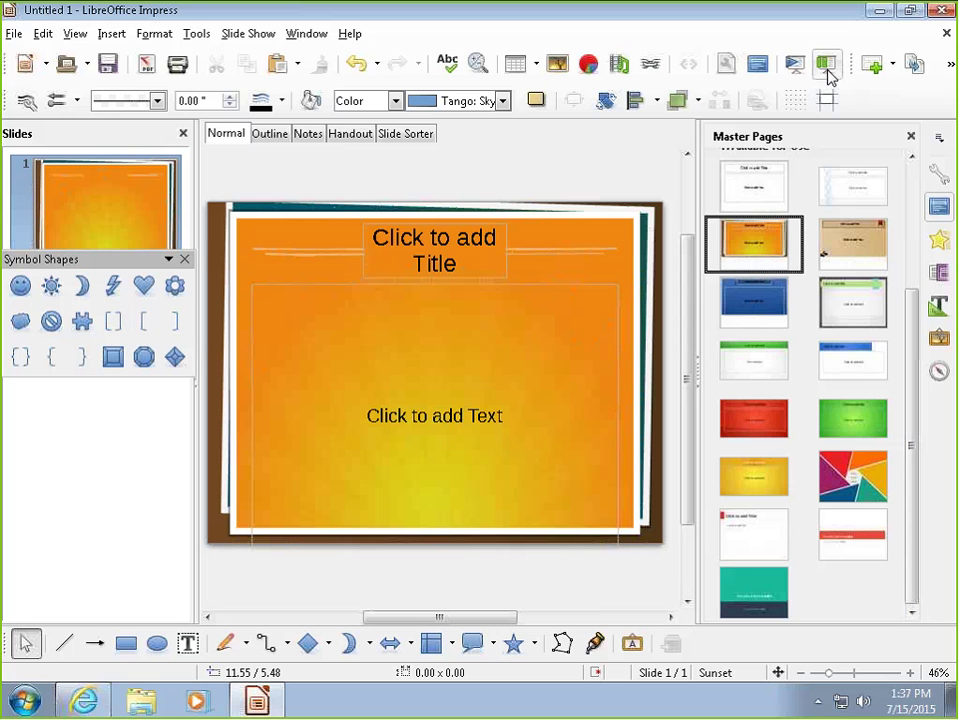
pyautogui.click(942, 10)
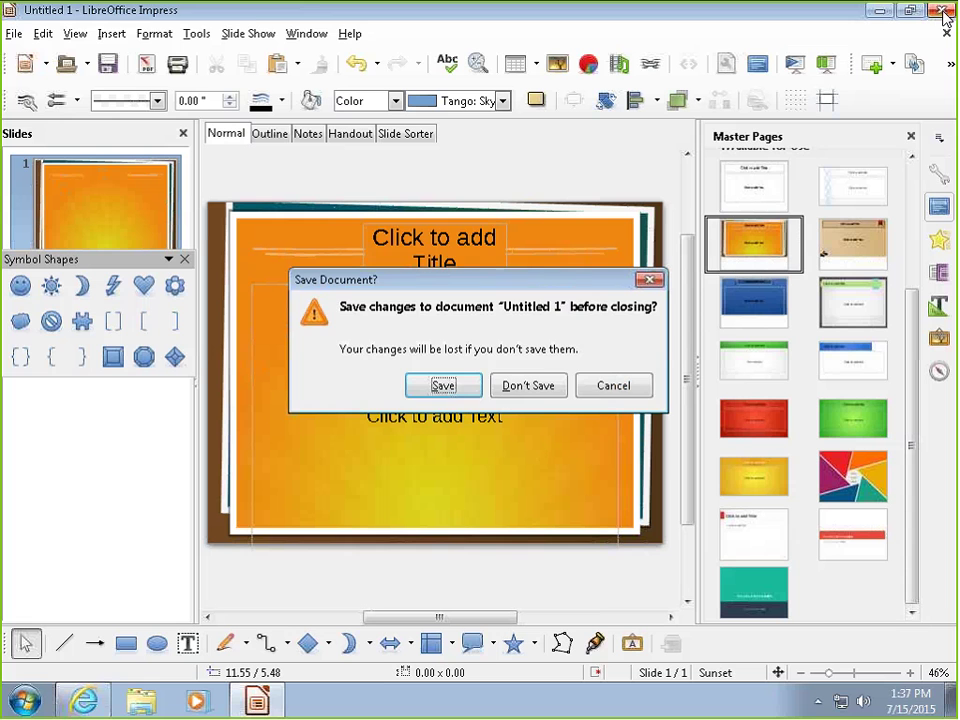